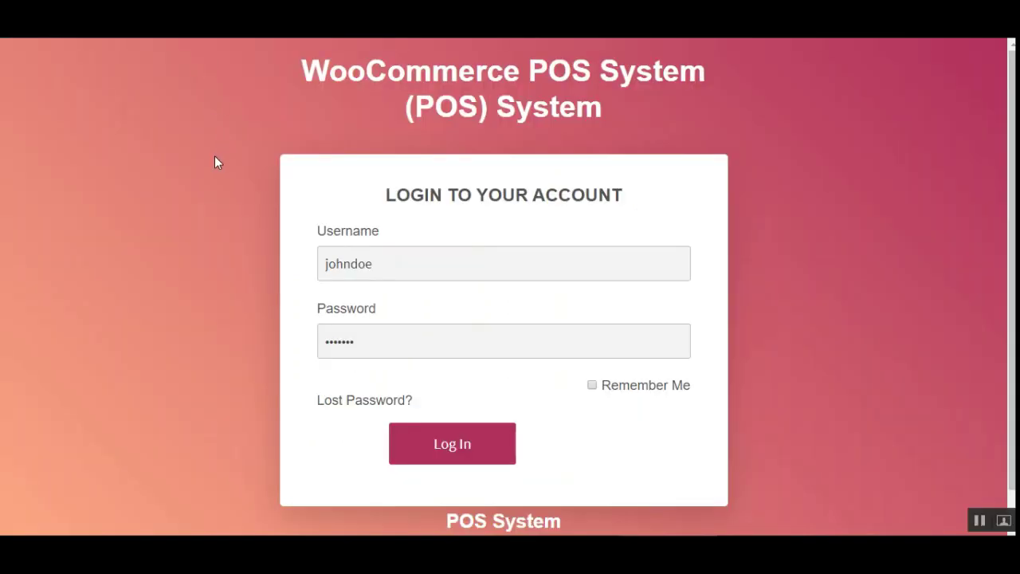
Log in to the POS system with the prefilled account credentials
{"action": "scroll", "coordinate": [216, 172], "scroll_direction": "down", "scroll_amount": 1}
{"action": "scroll", "coordinate": [220, 188], "scroll_direction": "up", "scroll_amount": 1}
{"action": "left_click", "coordinate": [471, 445]}
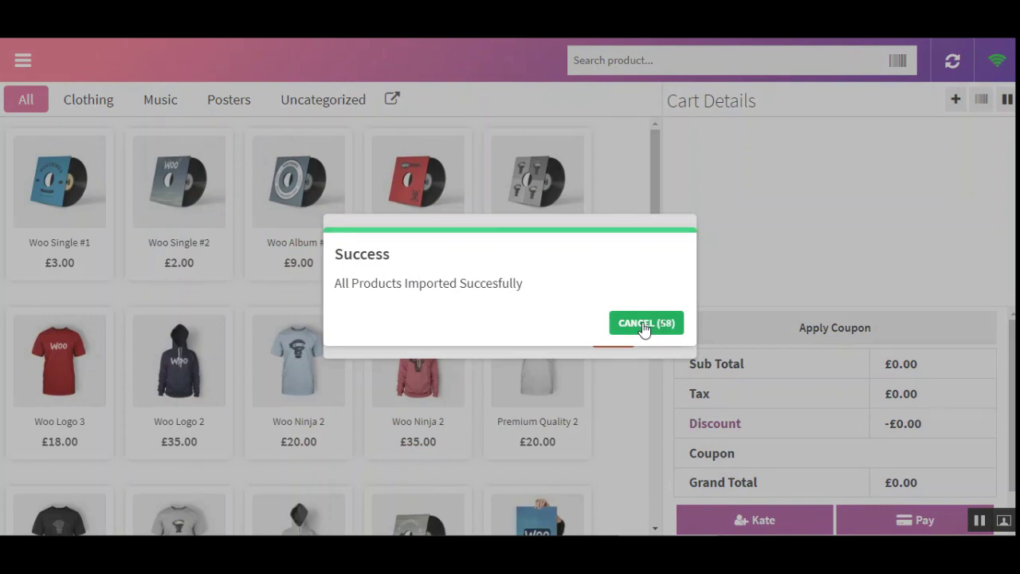
Dismiss the product import message and set the cash drawer's opening amount to 1000
{"action": "left_click", "coordinate": [644, 323]}
{"action": "left_click", "coordinate": [447, 277]}
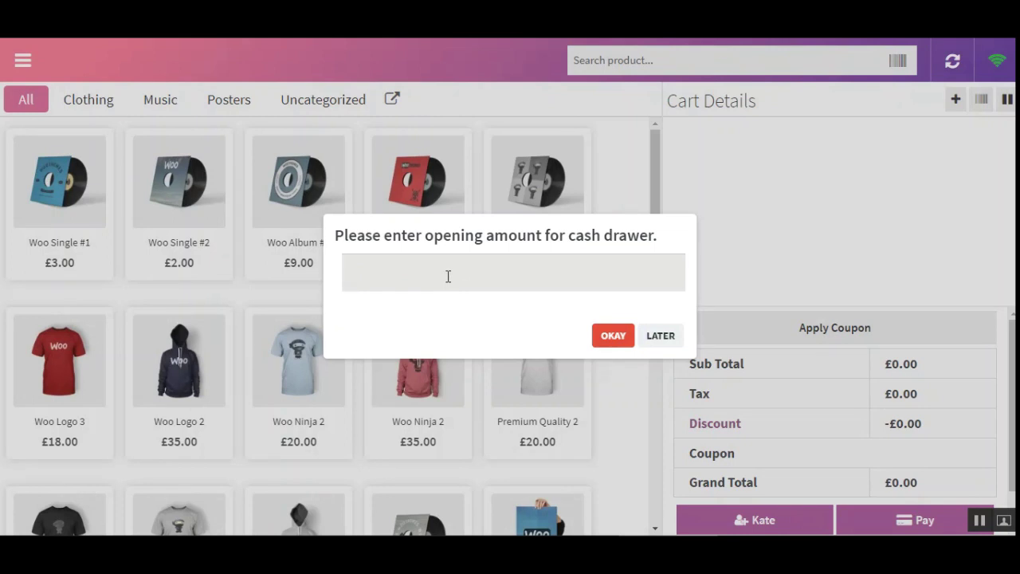
{"action": "type", "text": "1000"}
{"action": "left_click", "coordinate": [613, 339]}
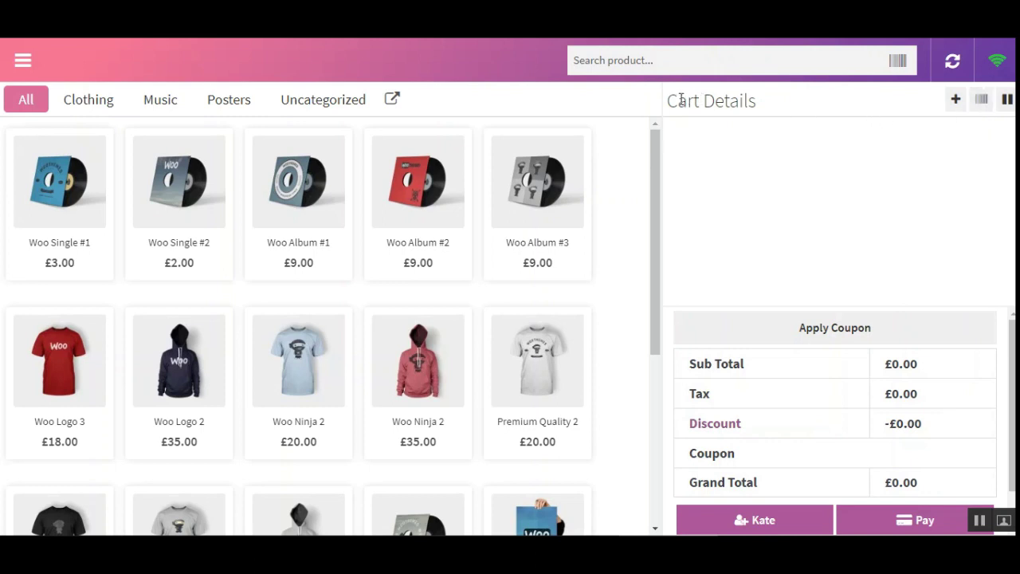
{"action": "left_click_drag", "start_coordinate": [682, 99], "coordinate": [770, 102]}
{"action": "left_click", "coordinate": [769, 104]}
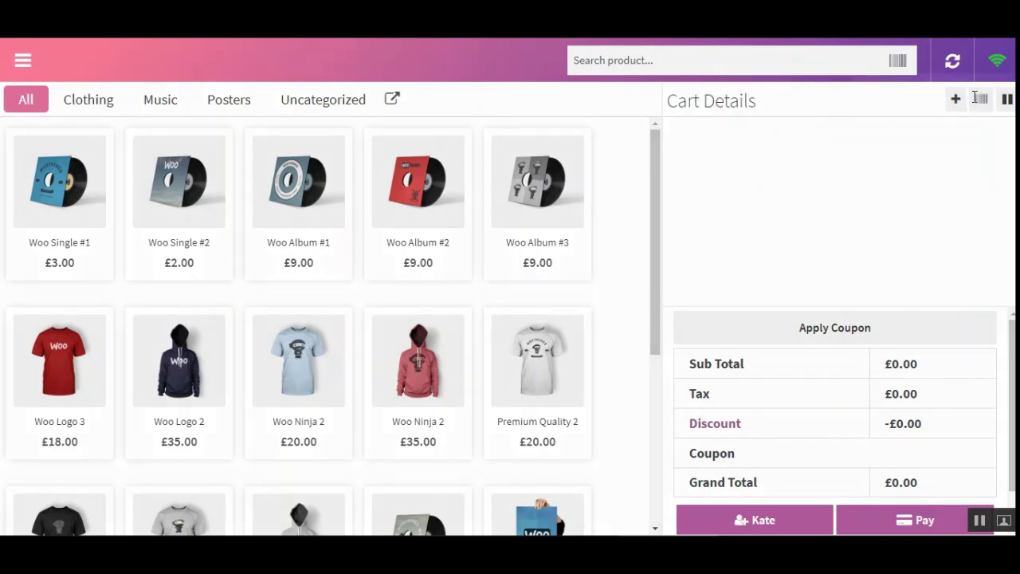
{"action": "left_click", "coordinate": [977, 98]}
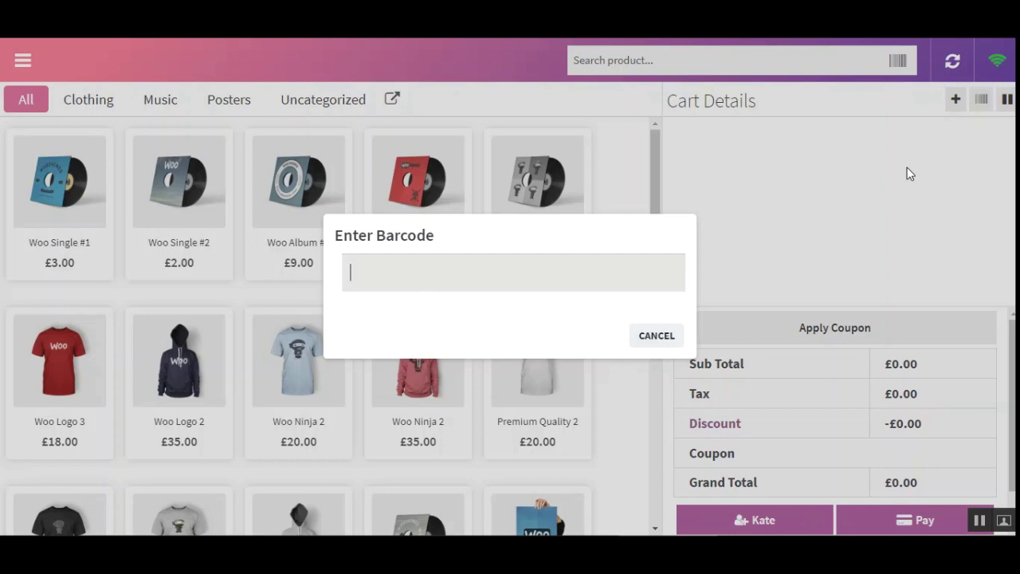
{"action": "key", "text": "Escape"}
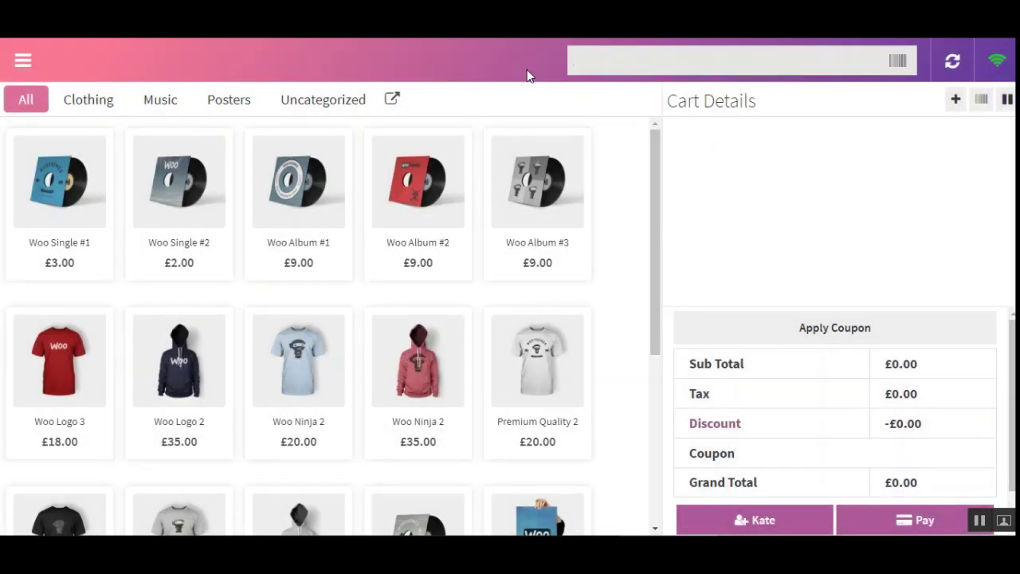
Add the Patient Ninja product to the cart by entering the barcode "Patient Ninja Barcode", and close the barcode entry
{"action": "left_click", "coordinate": [982, 102]}
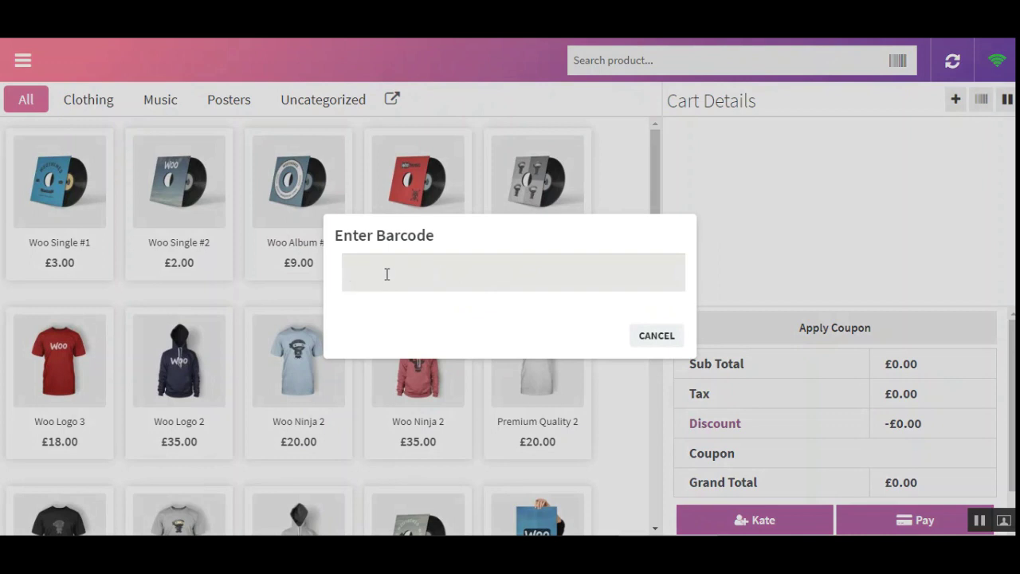
{"action": "type", "text": "Patient Ninja Barcode"}
{"action": "key", "text": "Return"}
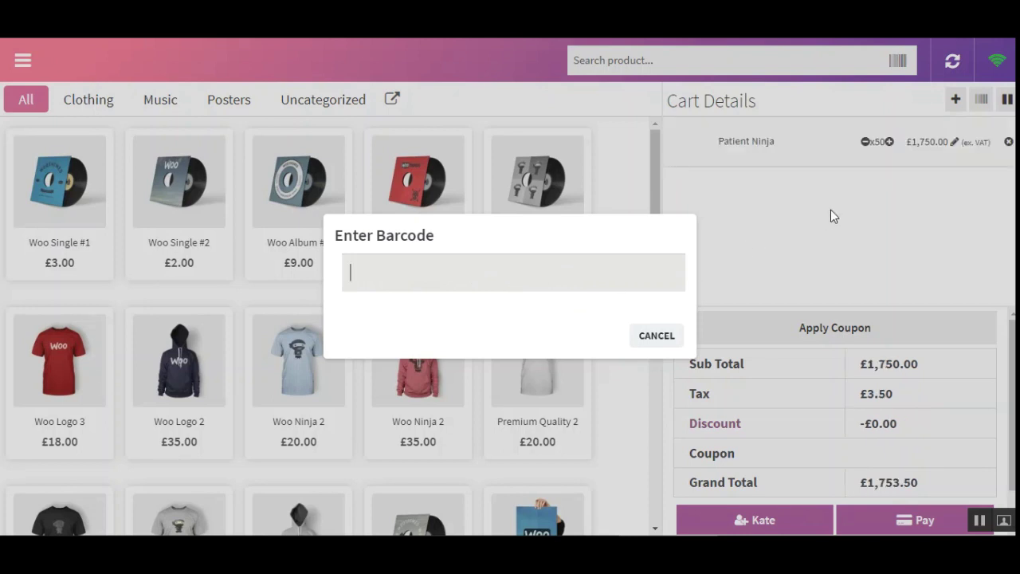
{"action": "left_click", "coordinate": [655, 338]}
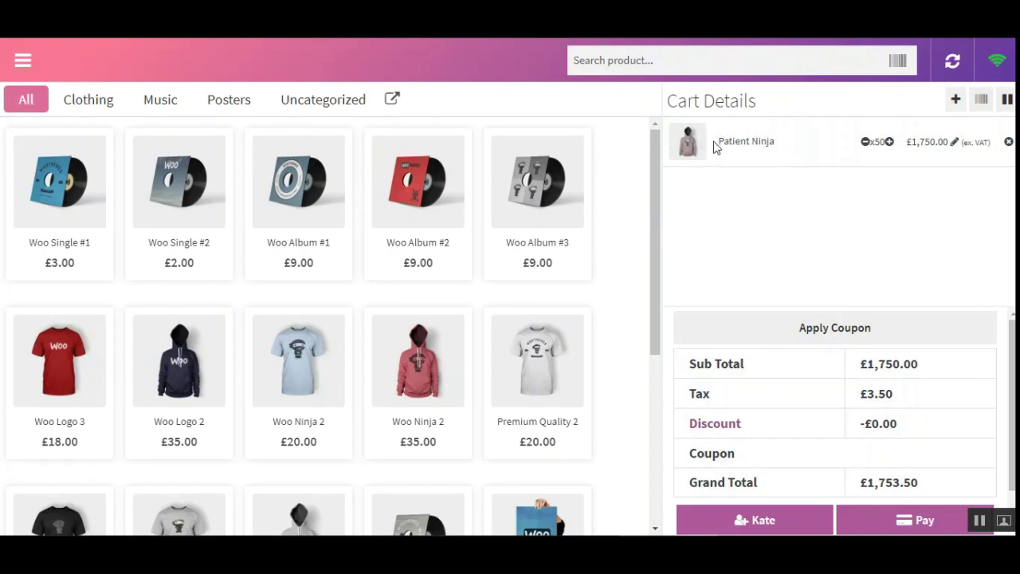
Lower the Patient Ninja quantity in the cart to 48 and raise it back to 50
{"action": "left_click_drag", "start_coordinate": [719, 141], "coordinate": [780, 153]}
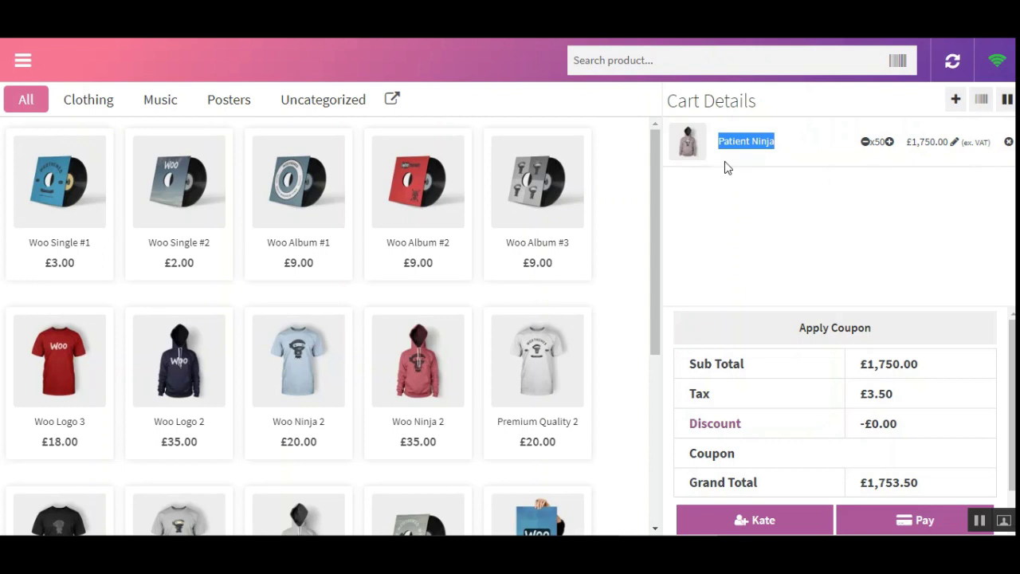
{"action": "left_click", "coordinate": [813, 200]}
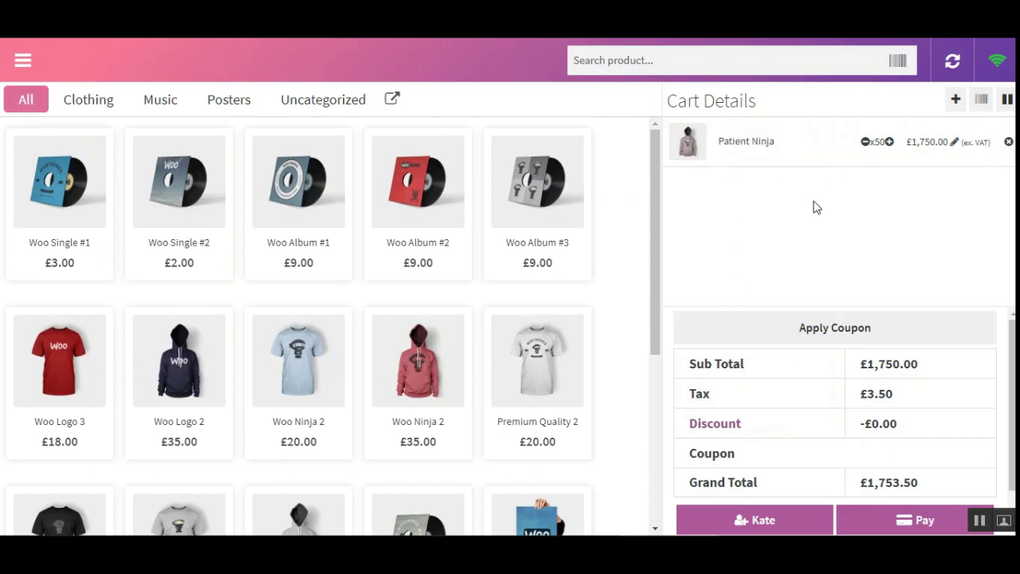
{"action": "left_click", "coordinate": [866, 144]}
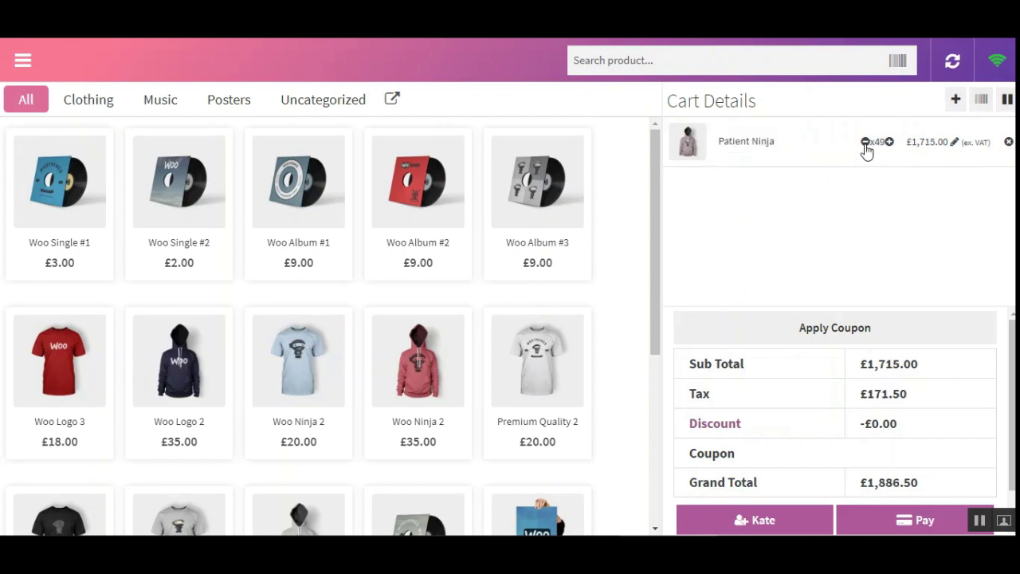
{"action": "left_click", "coordinate": [865, 144]}
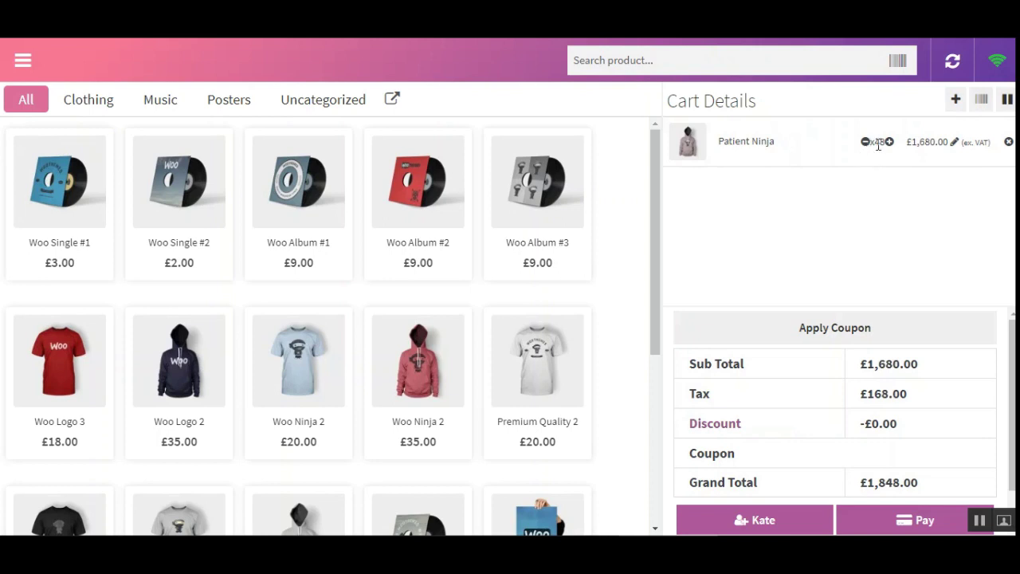
{"action": "left_click", "coordinate": [890, 142]}
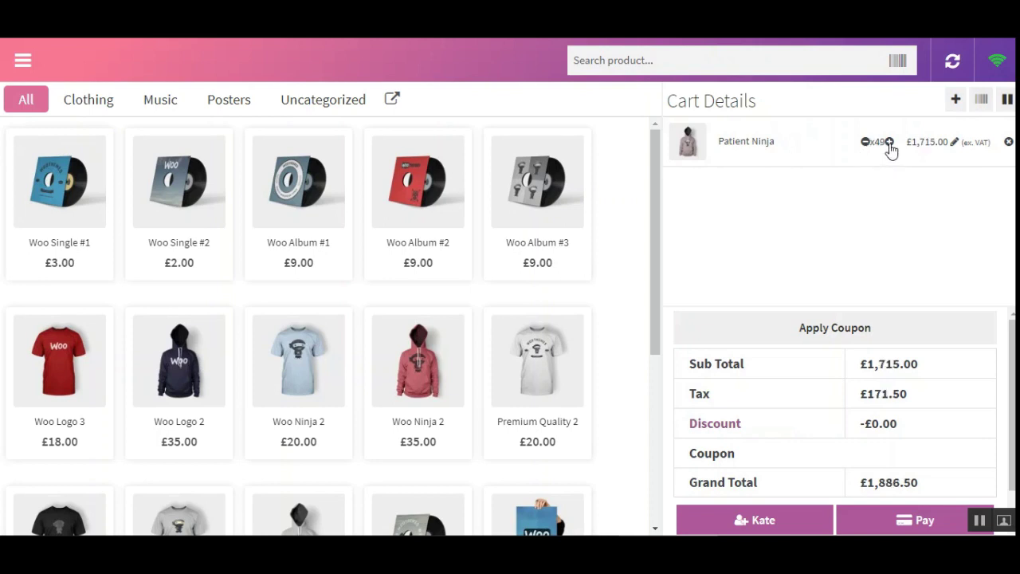
{"action": "left_click", "coordinate": [889, 143]}
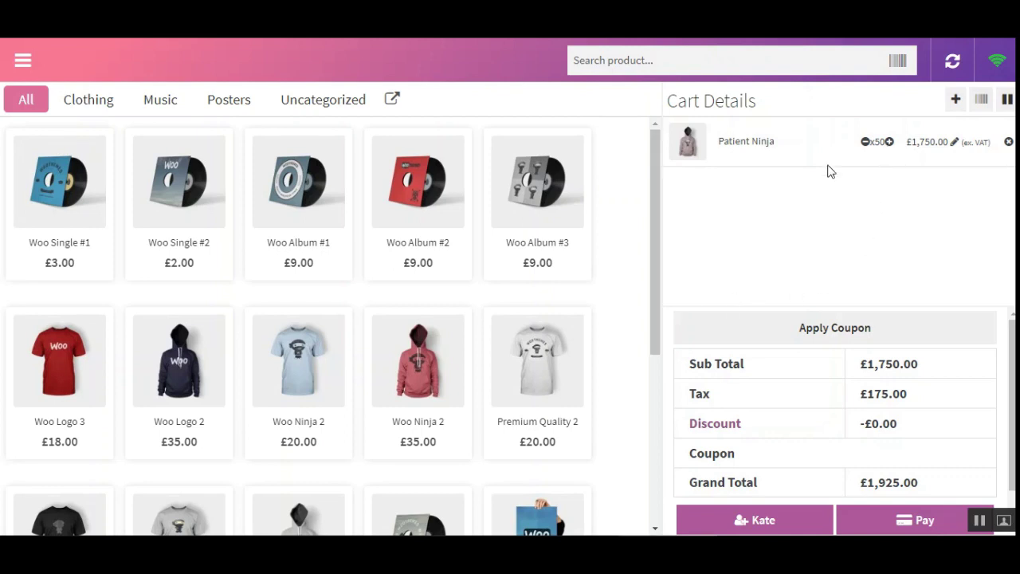
Try to add more Patient Ninja units with the barcode "Patient Ninja Barcode2", written without a space before the number
{"action": "left_click", "coordinate": [982, 102]}
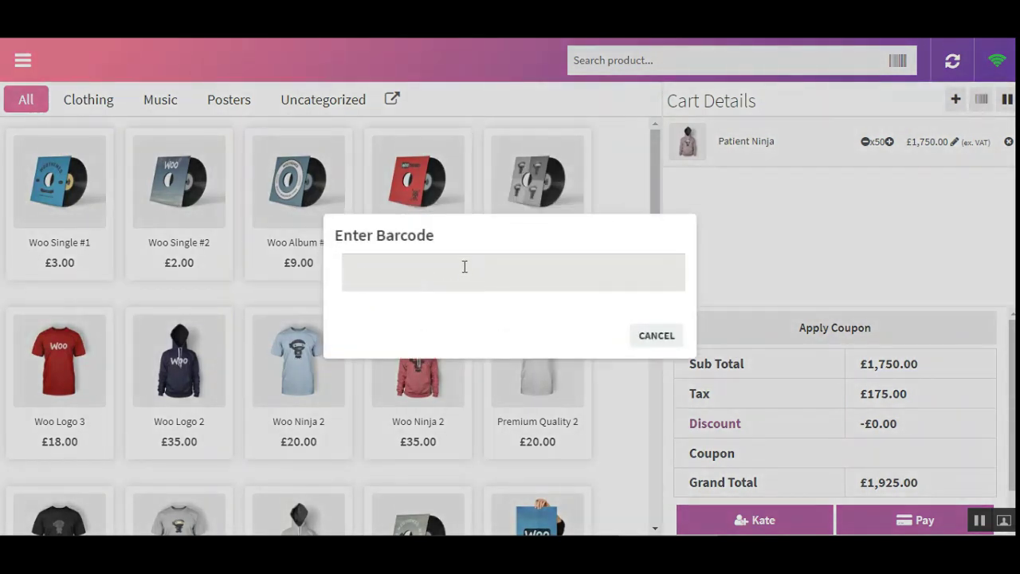
{"action": "type", "text": "Patient Ninja Barcode"}
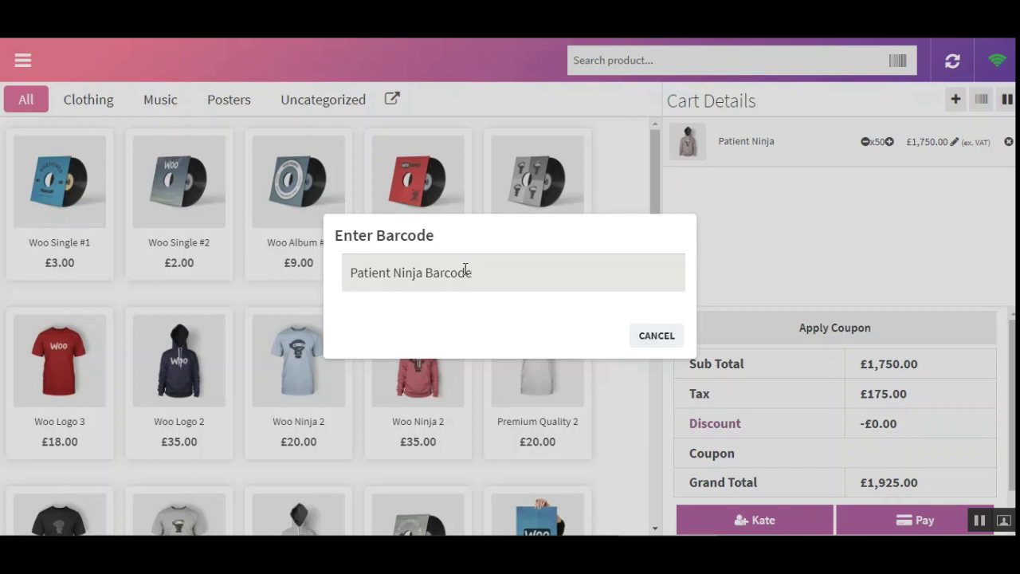
{"action": "type", "text": "2"}
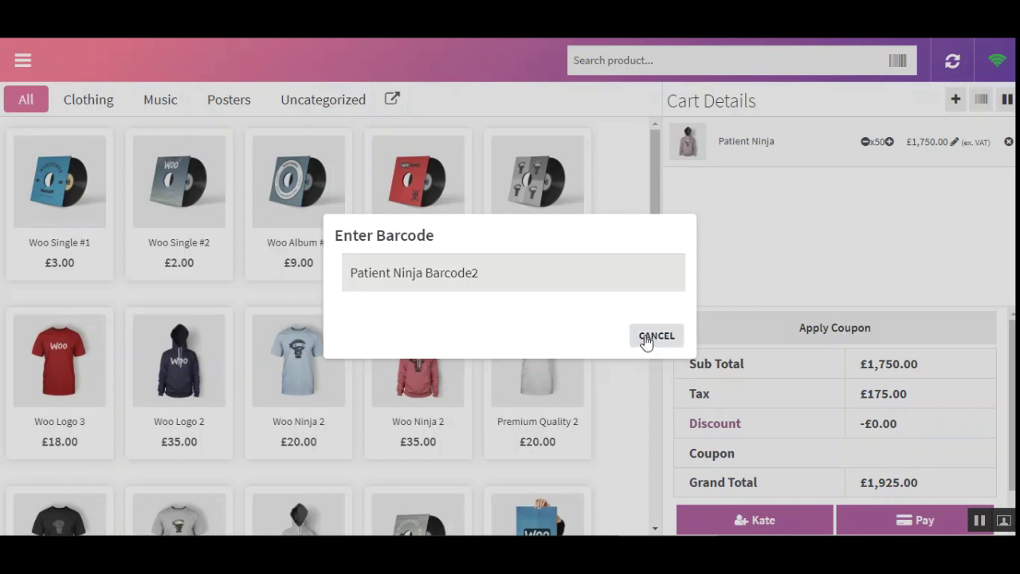
{"action": "key", "text": "Return"}
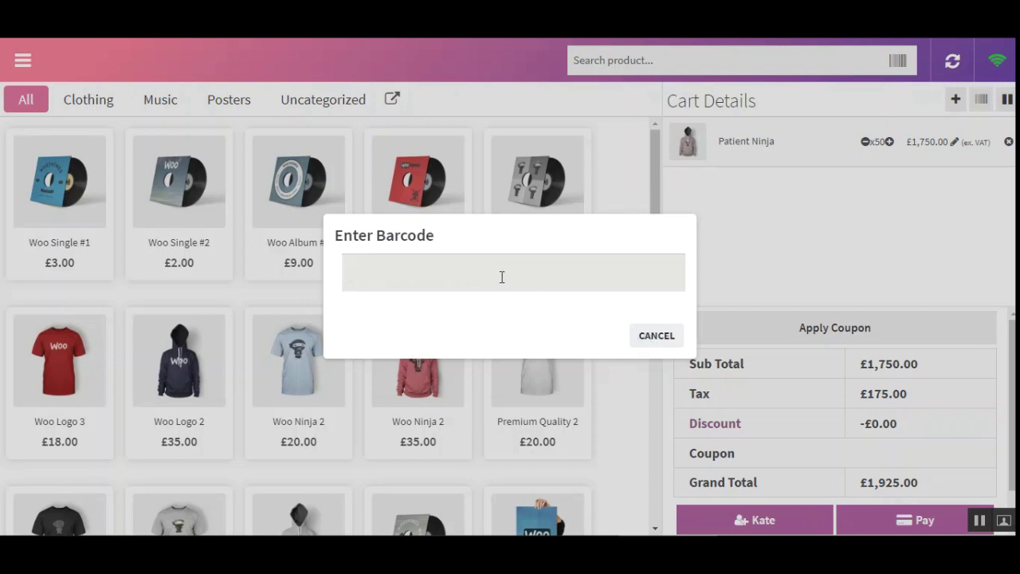
Add more Patient Ninja units to the cart with the barcode "Patient Ninja Barcode 2"
{"action": "type", "text": "Patient Ninja Barcode"}
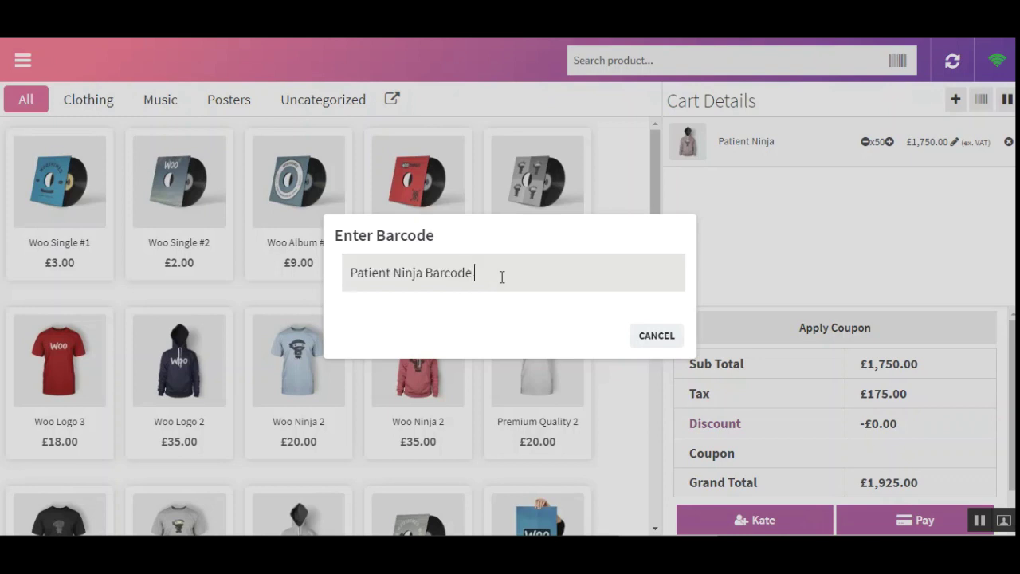
{"action": "type", "text": "2"}
{"action": "key", "text": "Return"}
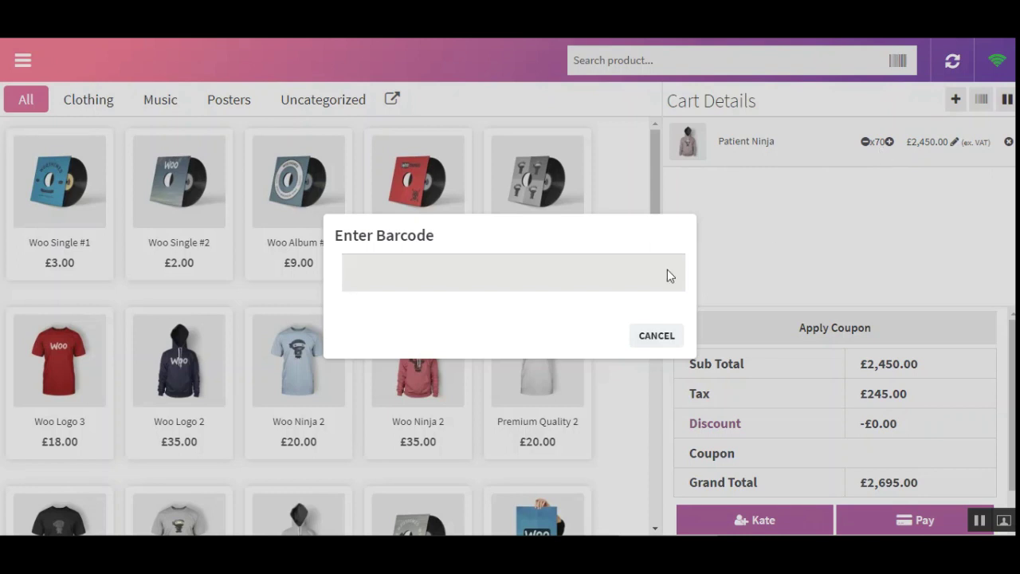
Try to add Patient Ninja units with barcode number 1, using an extra space before the number
{"action": "type", "text": "Patient Ninja Barcode"}
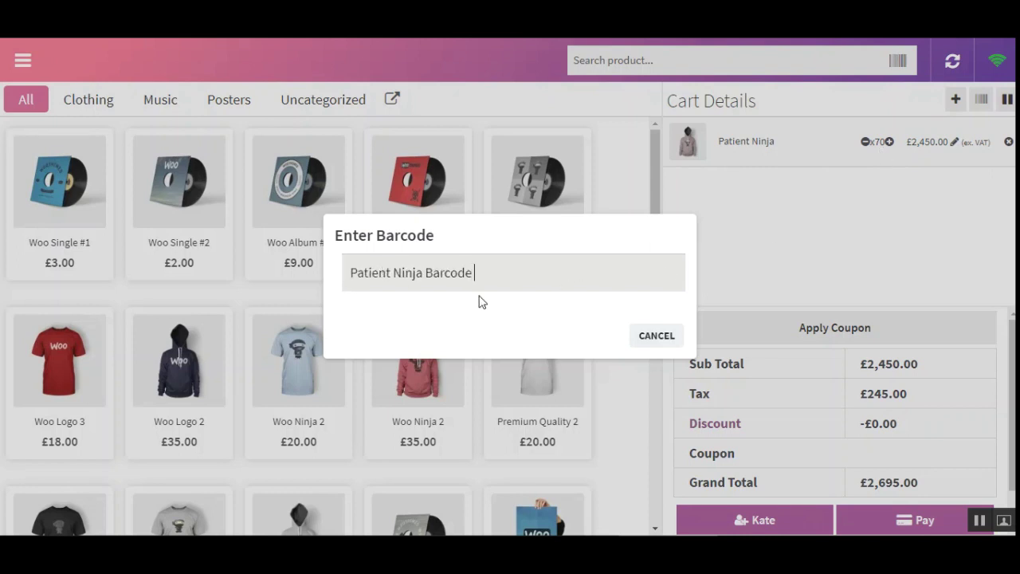
{"action": "type", "text": " 1"}
{"action": "key", "text": "Return"}
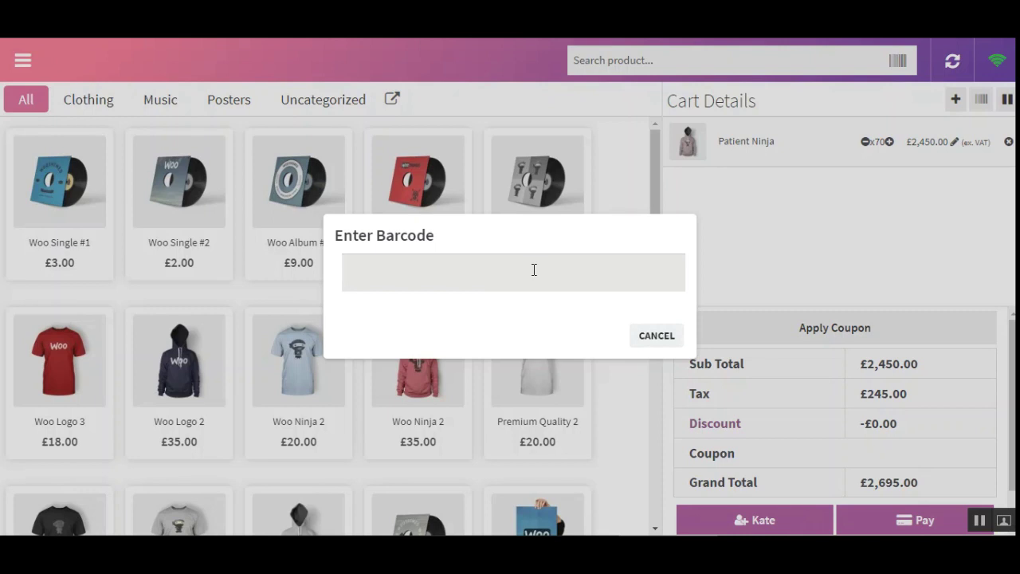
Add more Patient Ninja units to the cart with the barcode "Patient Ninja Barcode 1", and close the barcode entry
{"action": "type", "text": "Patient Ninja Barcode"}
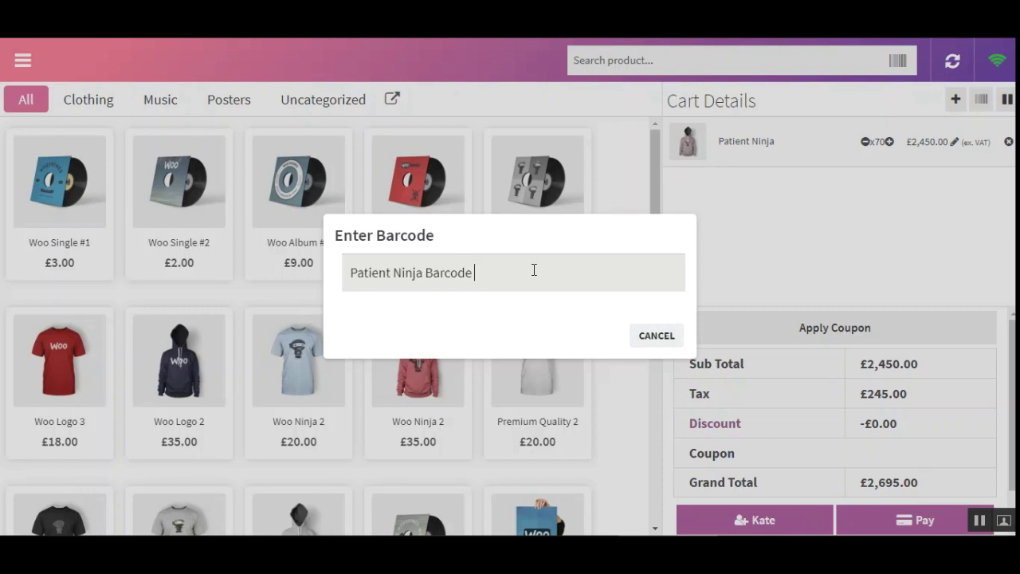
{"action": "type", "text": "1"}
{"action": "key", "text": "Return"}
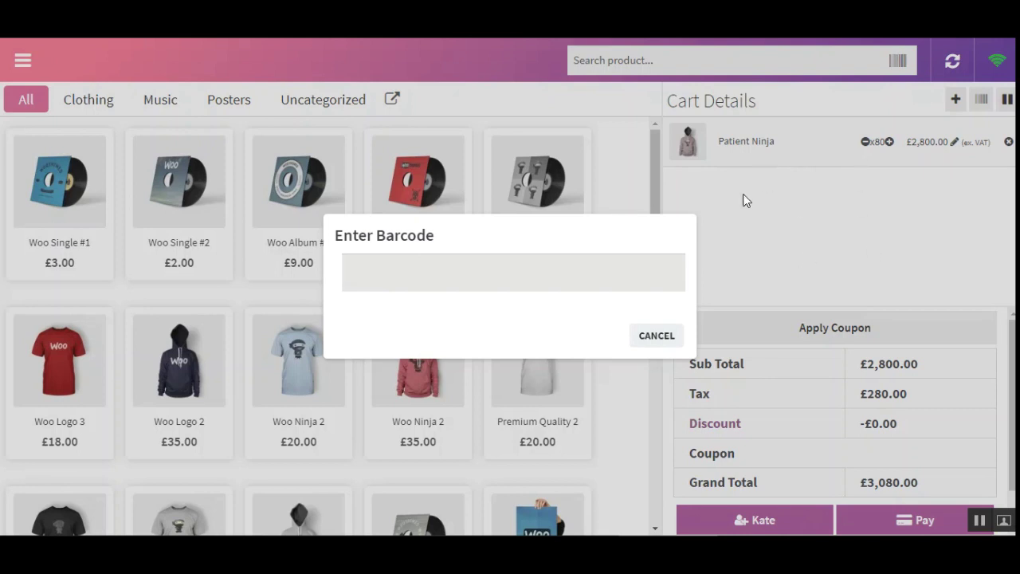
{"action": "left_click", "coordinate": [656, 336]}
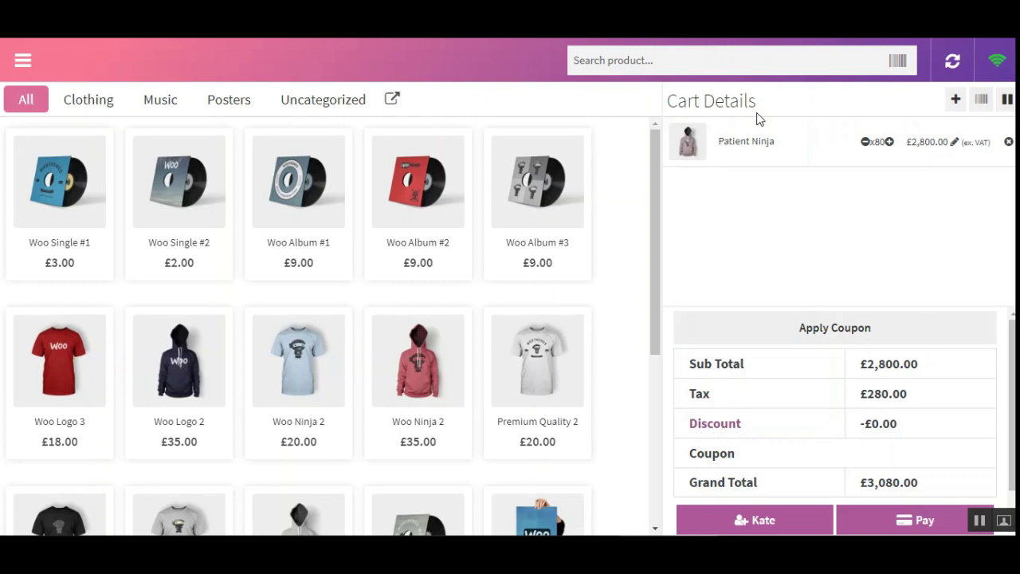
Check out the cart with a cash payment of 3080 and confirm it to generate the invoice
{"action": "left_click", "coordinate": [922, 521]}
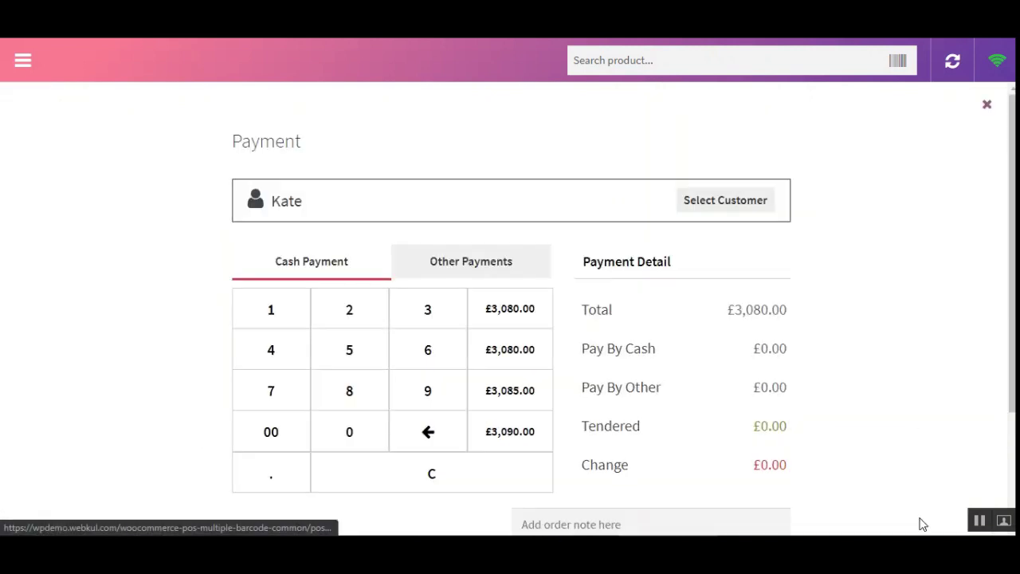
{"action": "scroll", "coordinate": [783, 496], "scroll_direction": "down", "scroll_amount": 2}
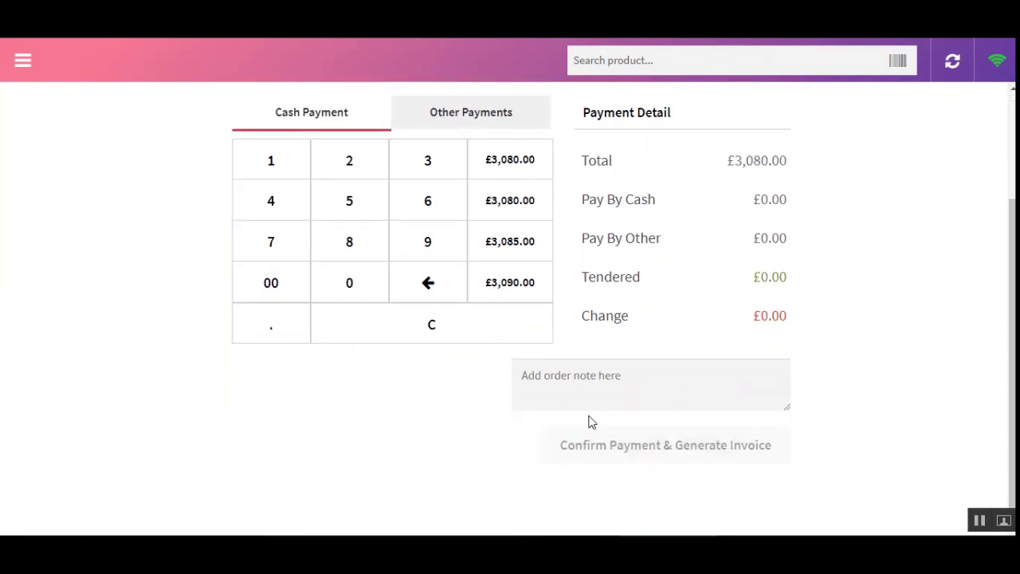
{"action": "scroll", "coordinate": [1012, 330], "scroll_direction": "up", "scroll_amount": 1}
{"action": "scroll", "coordinate": [1011, 330], "scroll_direction": "up", "scroll_amount": 1}
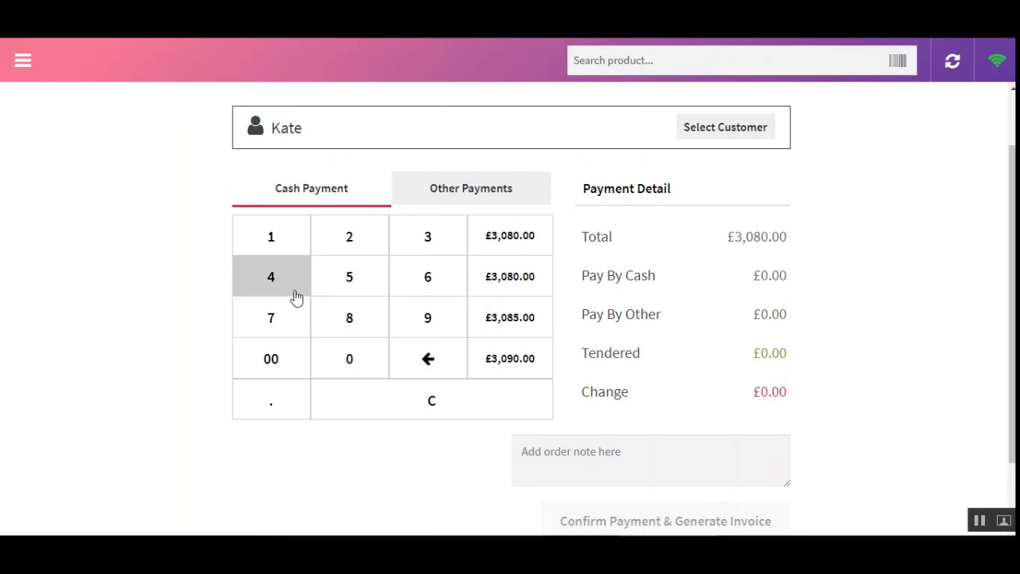
{"action": "left_click", "coordinate": [433, 248]}
{"action": "left_click", "coordinate": [372, 358]}
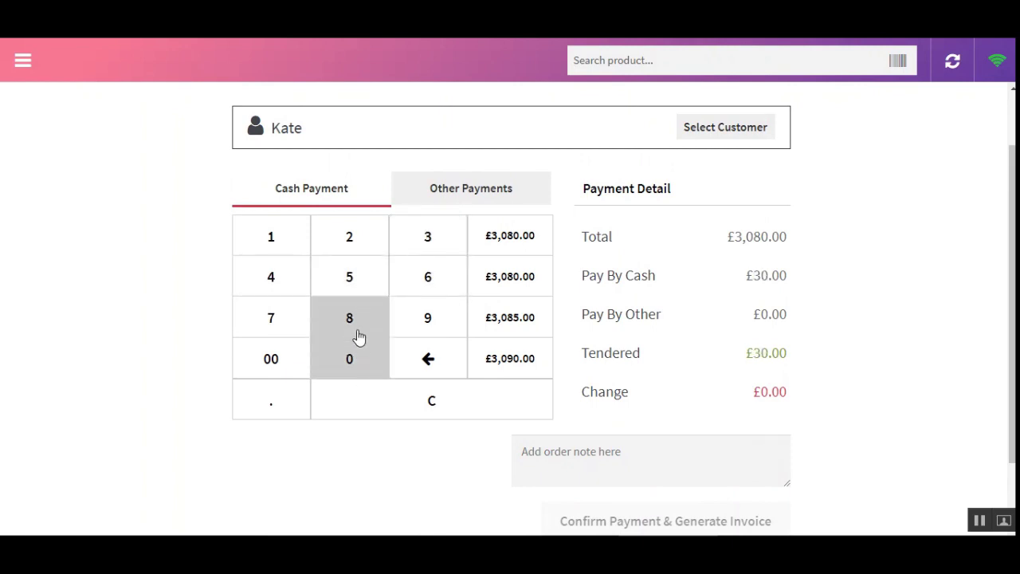
{"action": "left_click", "coordinate": [353, 323]}
{"action": "left_click", "coordinate": [356, 358]}
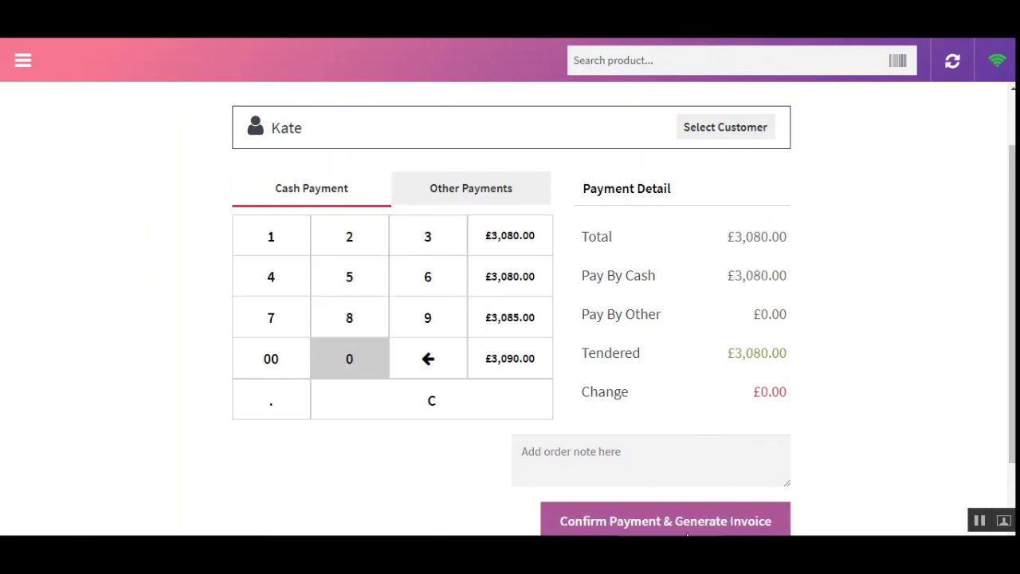
{"action": "left_click", "coordinate": [706, 525]}
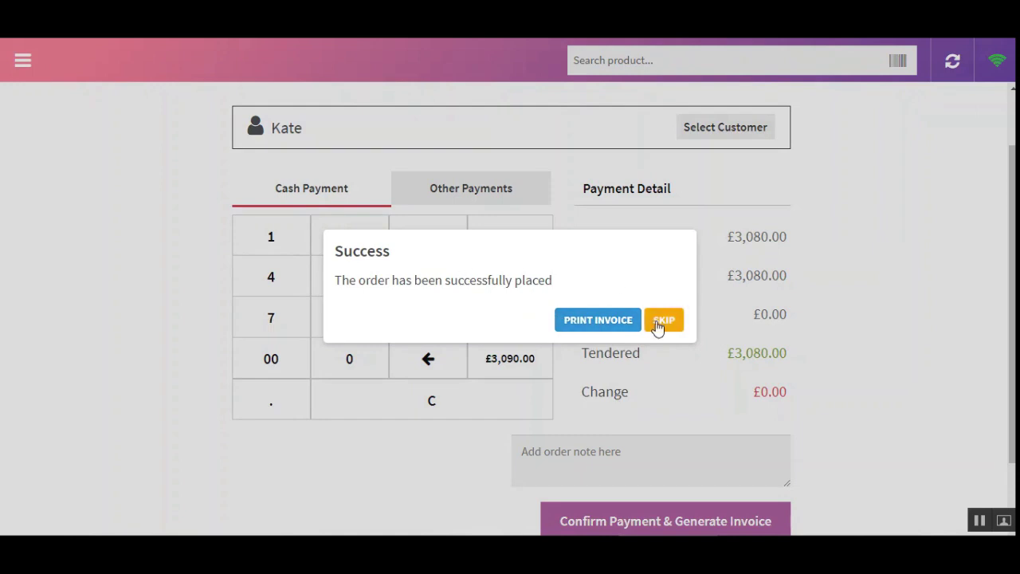
Print the order invoice to PDF and save it on the Desktop as Untitled Document.pdf
{"action": "left_click", "coordinate": [587, 321]}
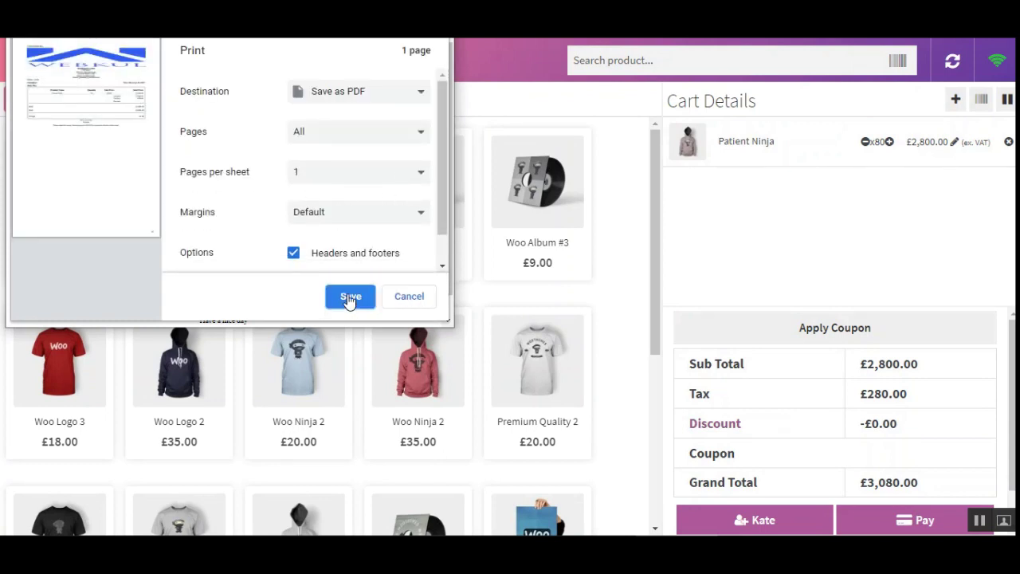
{"action": "left_click", "coordinate": [349, 297]}
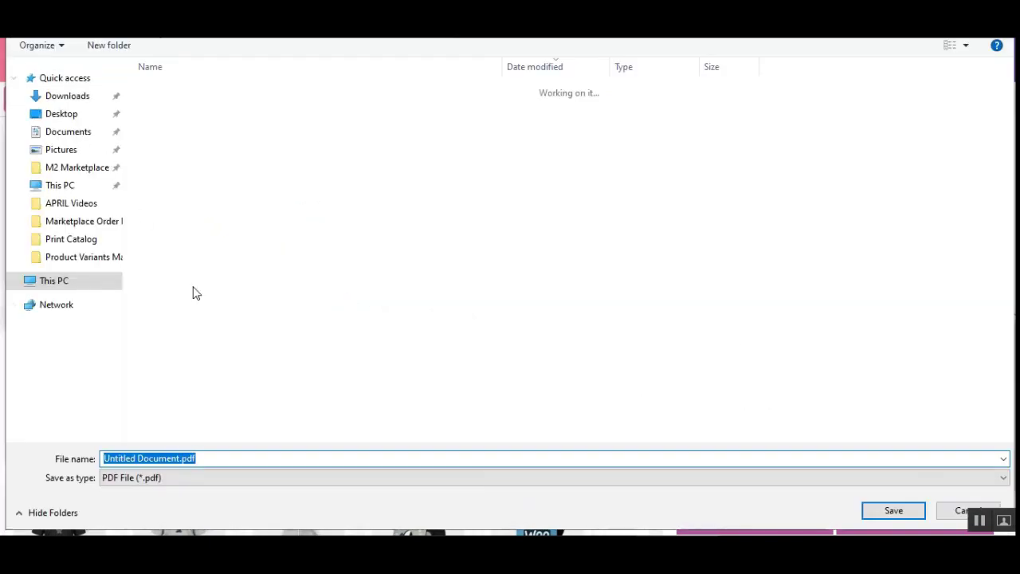
{"action": "left_click", "coordinate": [50, 118]}
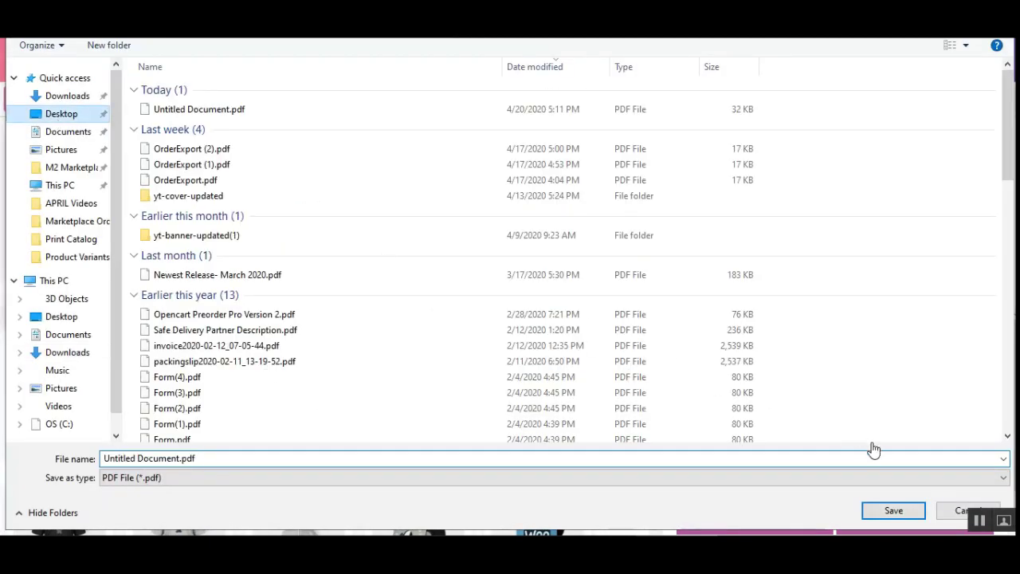
{"action": "left_click", "coordinate": [893, 510]}
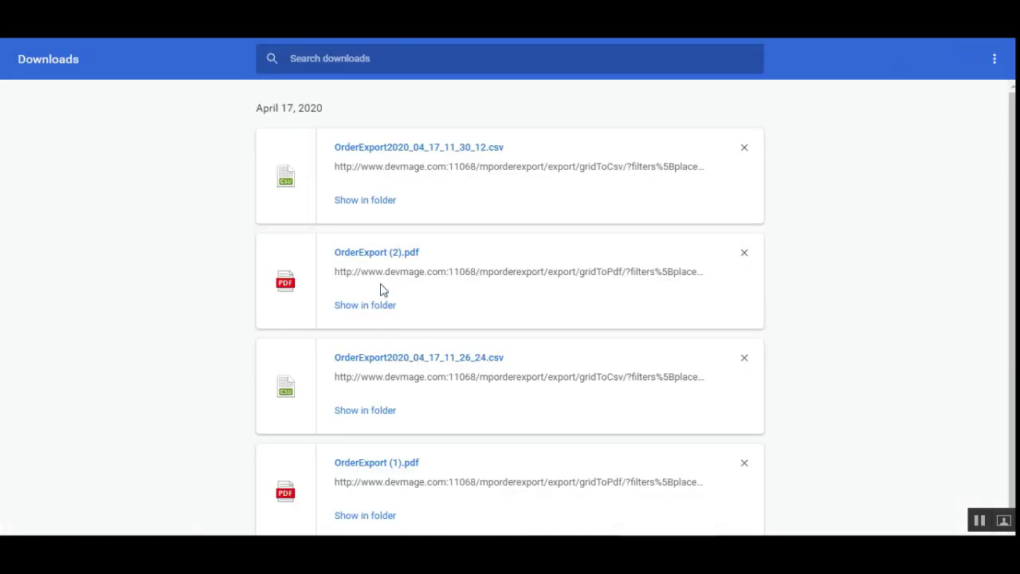
{"action": "key", "text": "ctrl+f"}
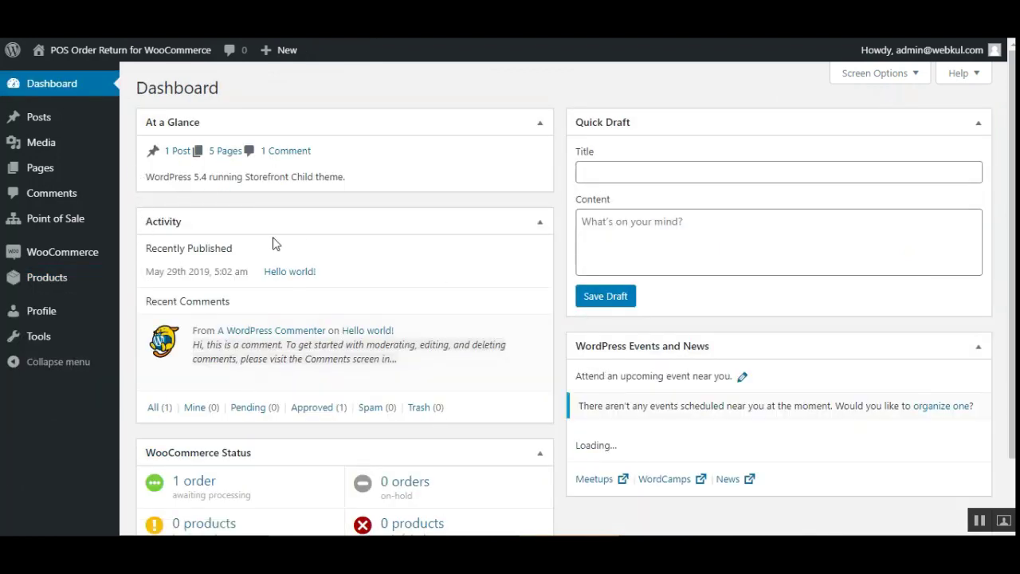
Open the Point of Sale products list in the WordPress admin to view the products' outlets and barcodes
{"action": "mouse_move", "coordinate": [64, 223]}
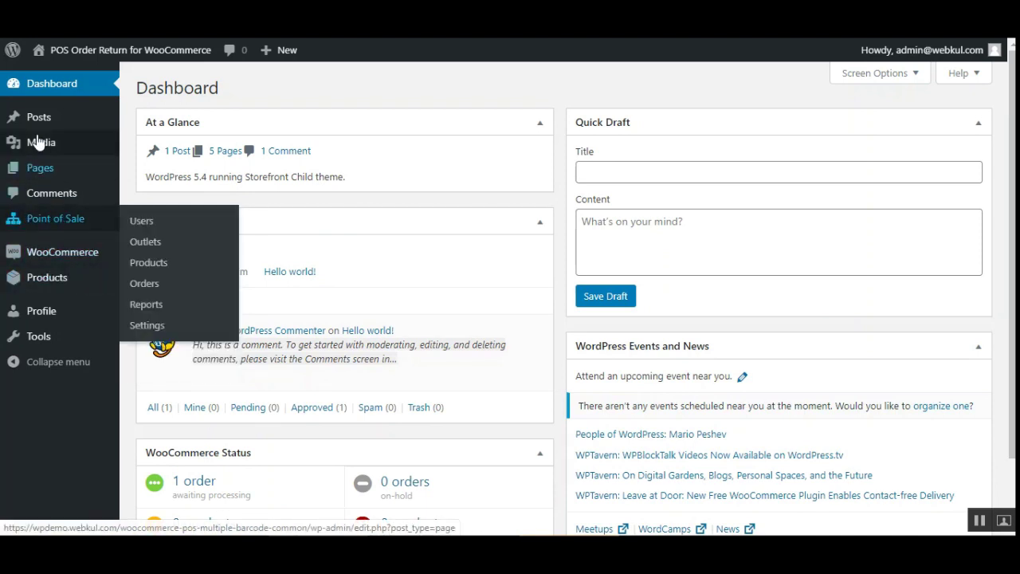
{"action": "left_click", "coordinate": [161, 266]}
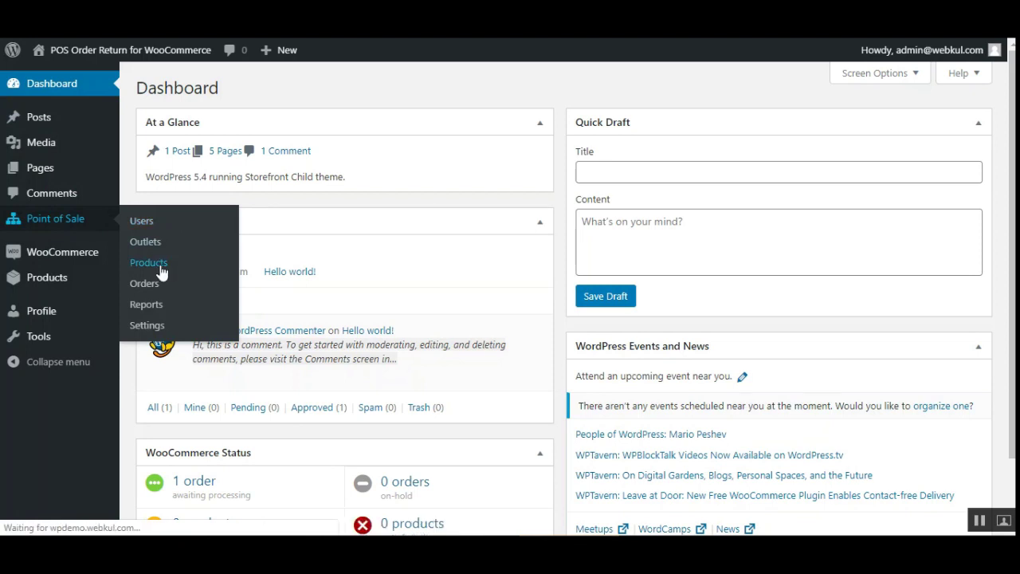
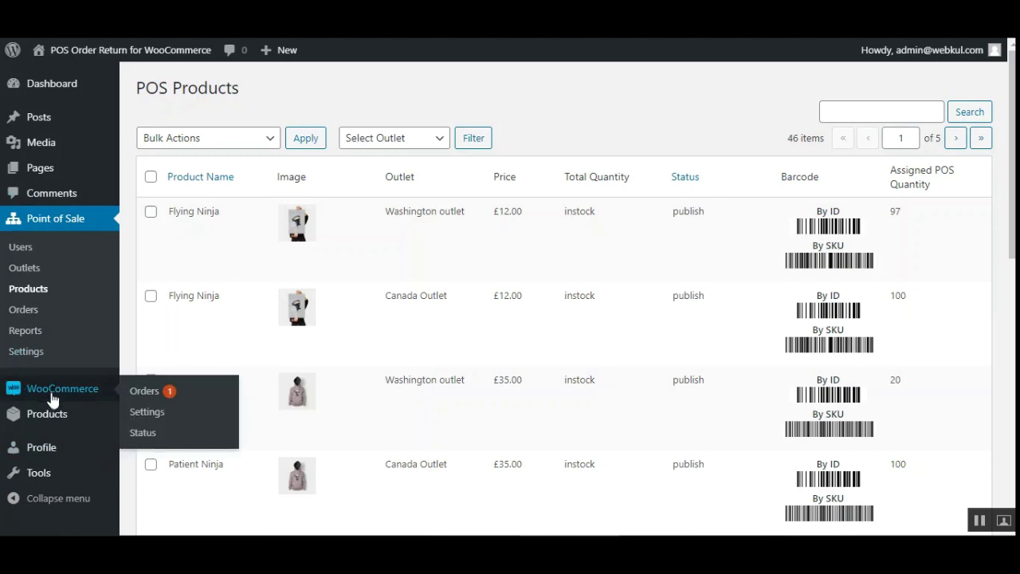
Open the list of all store products, and open the new-product form in a separate browser tab
{"action": "mouse_move", "coordinate": [59, 420]}
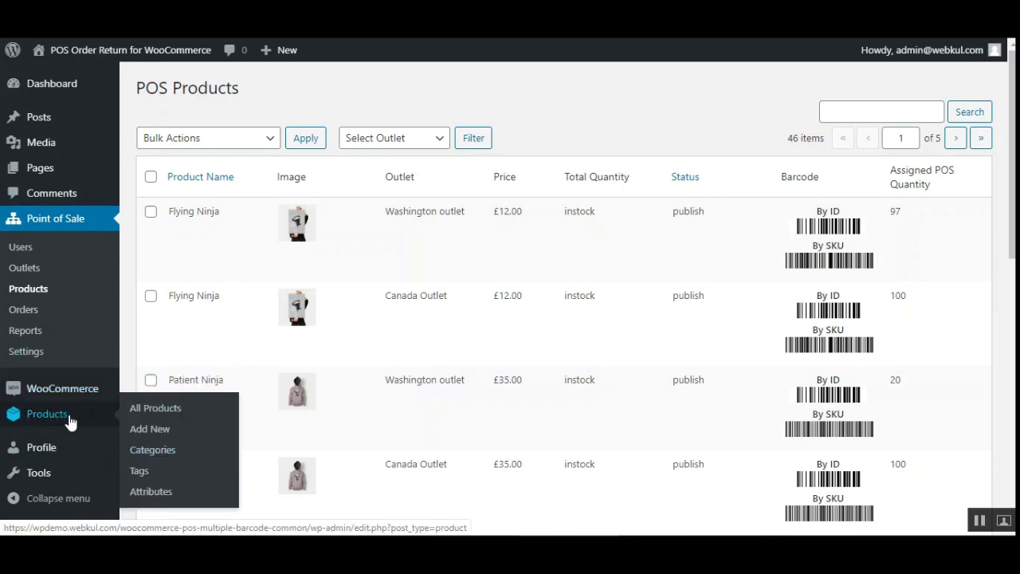
{"action": "left_click", "coordinate": [155, 412]}
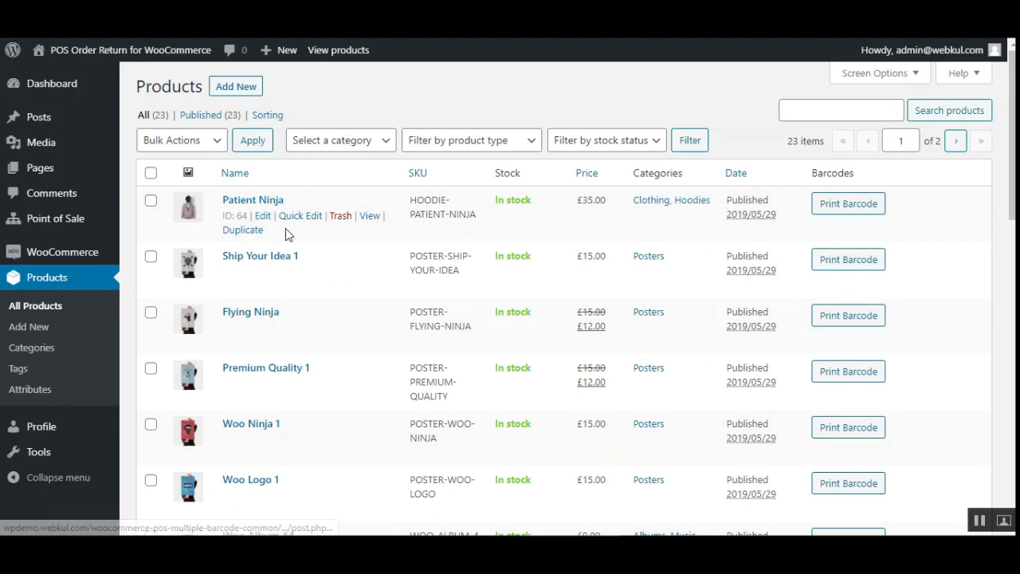
{"action": "right_click", "coordinate": [248, 91]}
{"action": "left_click", "coordinate": [259, 98]}
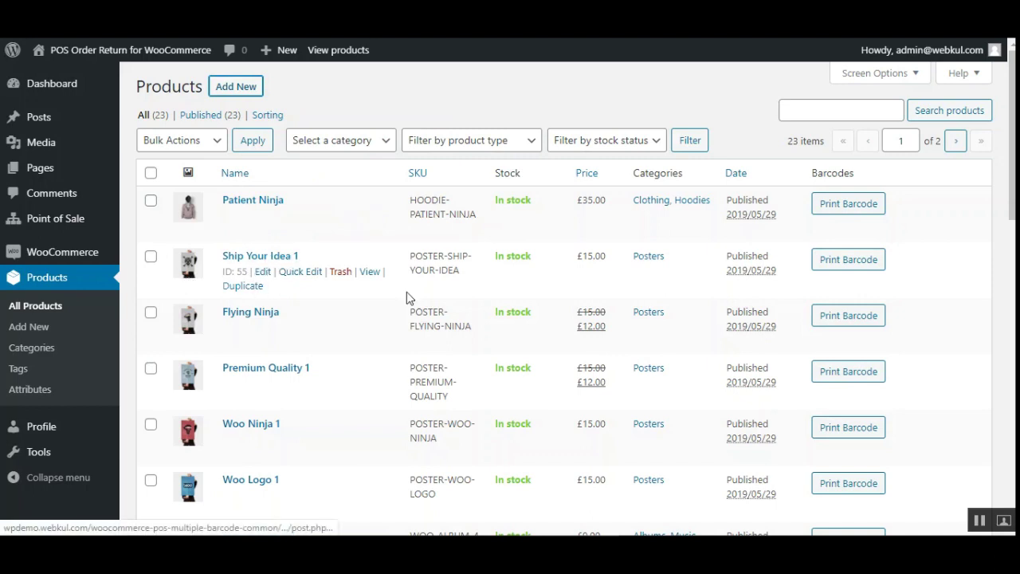
Open the product Ship Your Idea 1 for editing and examine the barcode label, quantity and delete columns in its inventory data
{"action": "left_click", "coordinate": [263, 272]}
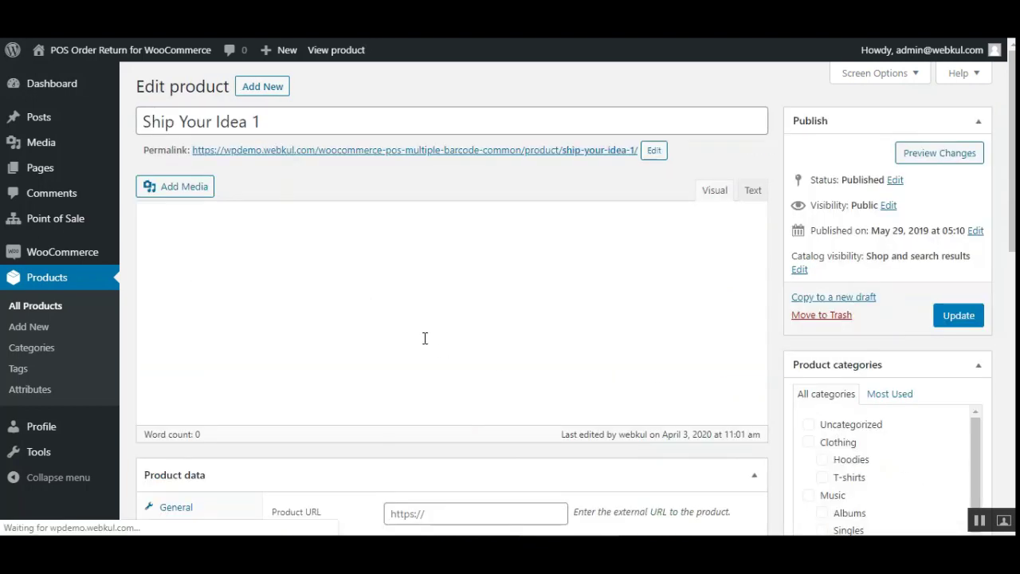
{"action": "scroll", "coordinate": [425, 338], "scroll_direction": "down", "scroll_amount": 1}
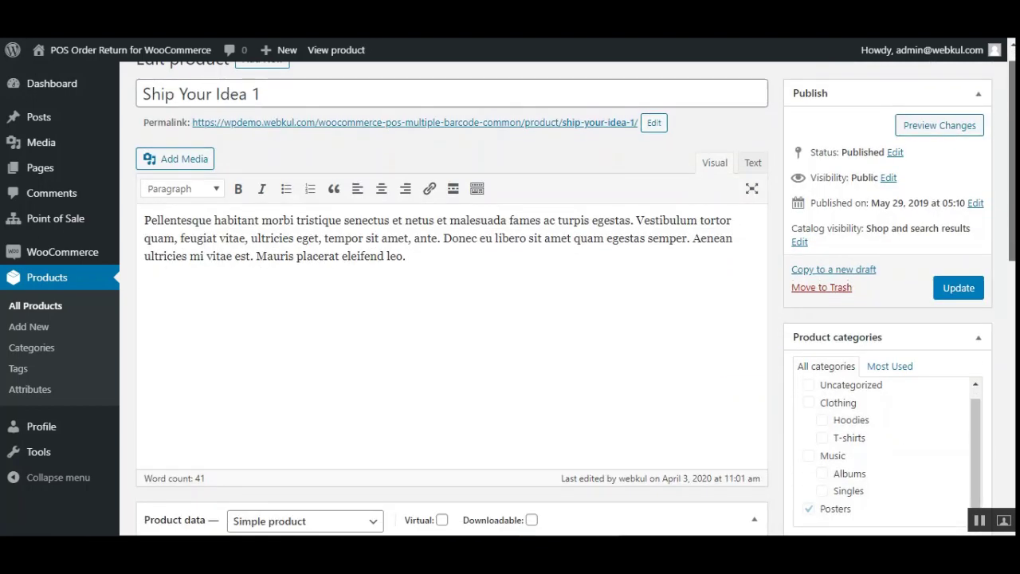
{"action": "scroll", "coordinate": [574, 319], "scroll_direction": "down", "scroll_amount": 3}
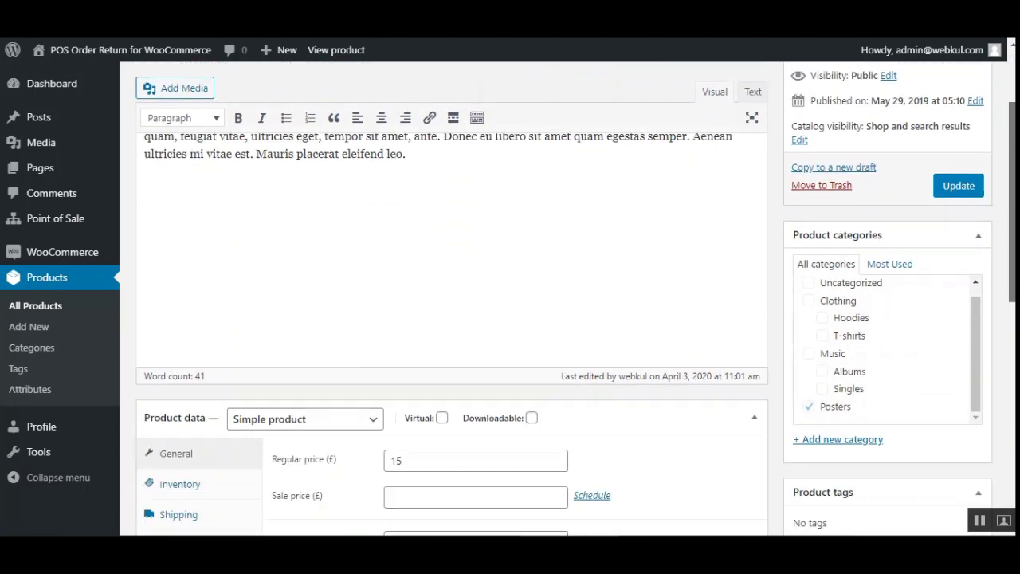
{"action": "scroll", "coordinate": [446, 319], "scroll_direction": "down", "scroll_amount": 5}
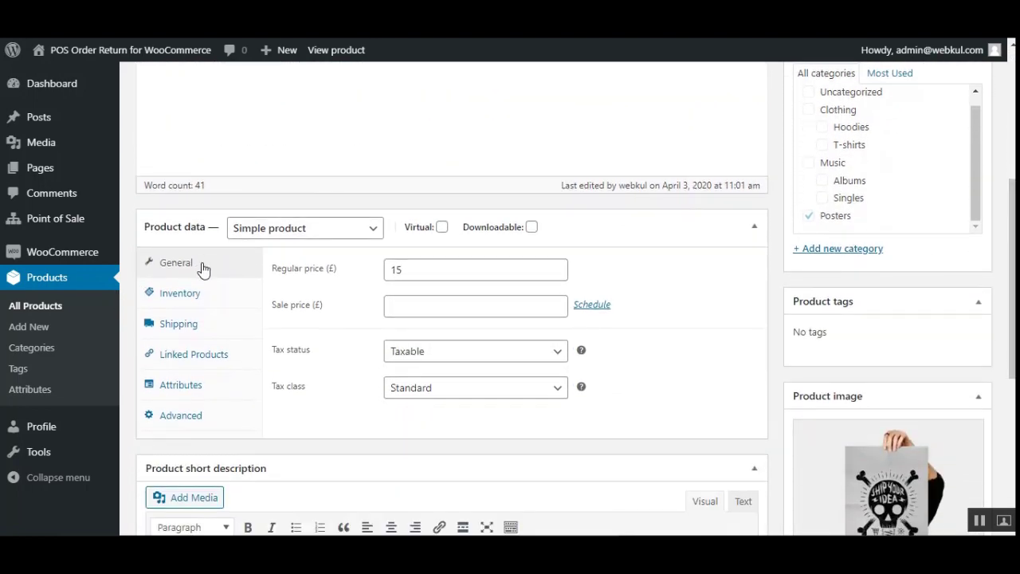
{"action": "left_click", "coordinate": [183, 304]}
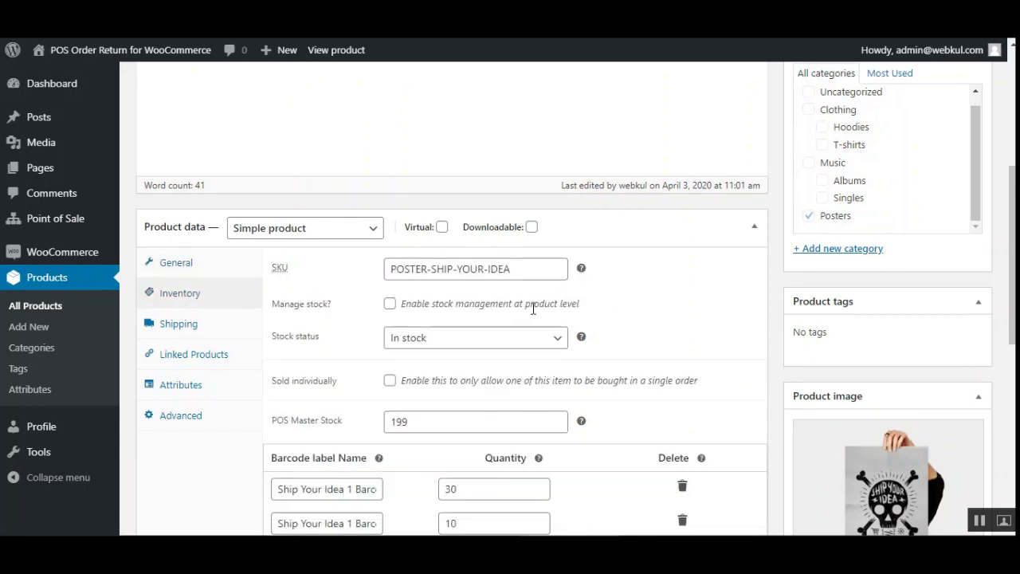
{"action": "scroll", "coordinate": [534, 309], "scroll_direction": "down", "scroll_amount": 3}
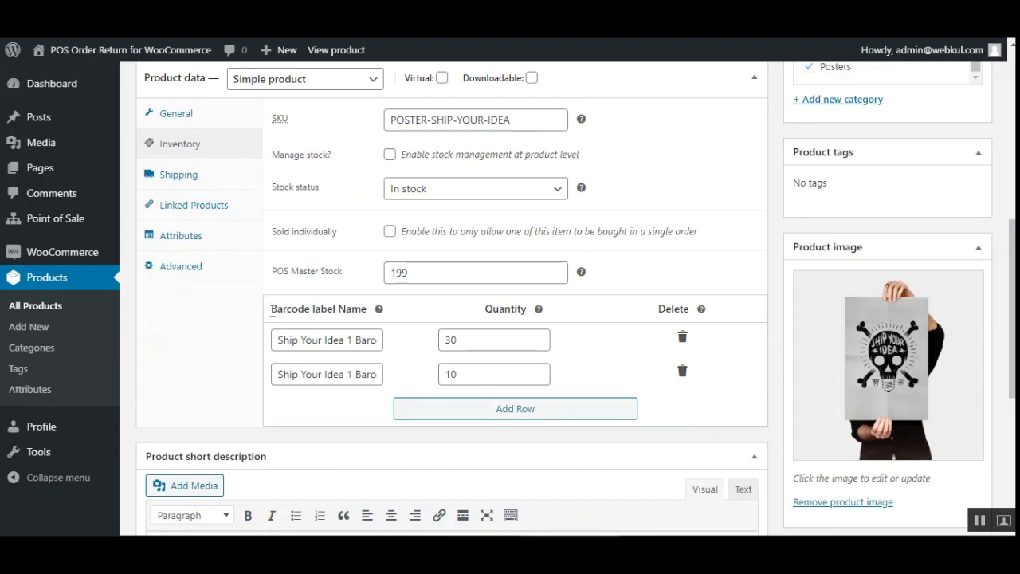
{"action": "left_click_drag", "start_coordinate": [273, 311], "coordinate": [357, 314]}
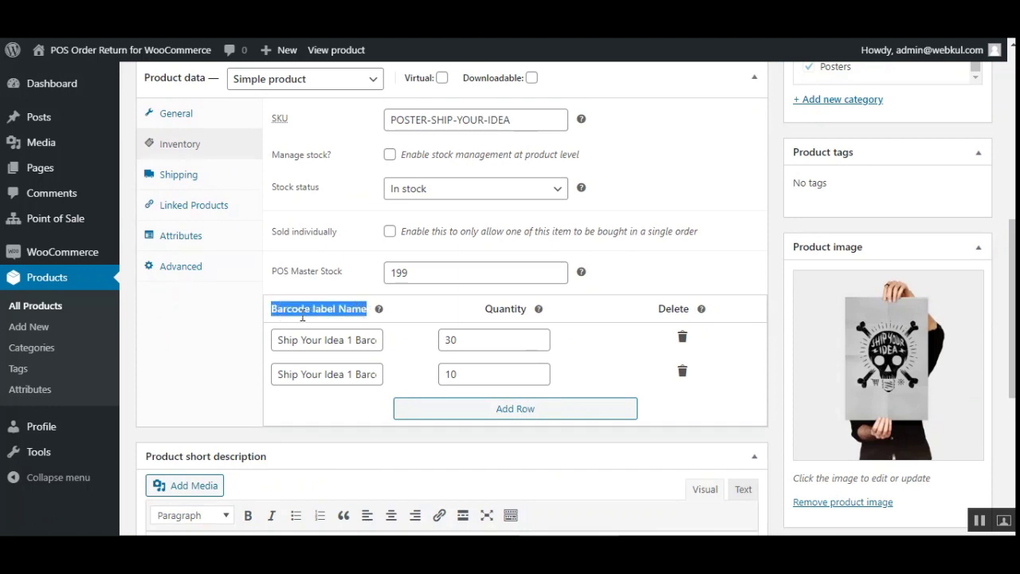
{"action": "left_click", "coordinate": [597, 314]}
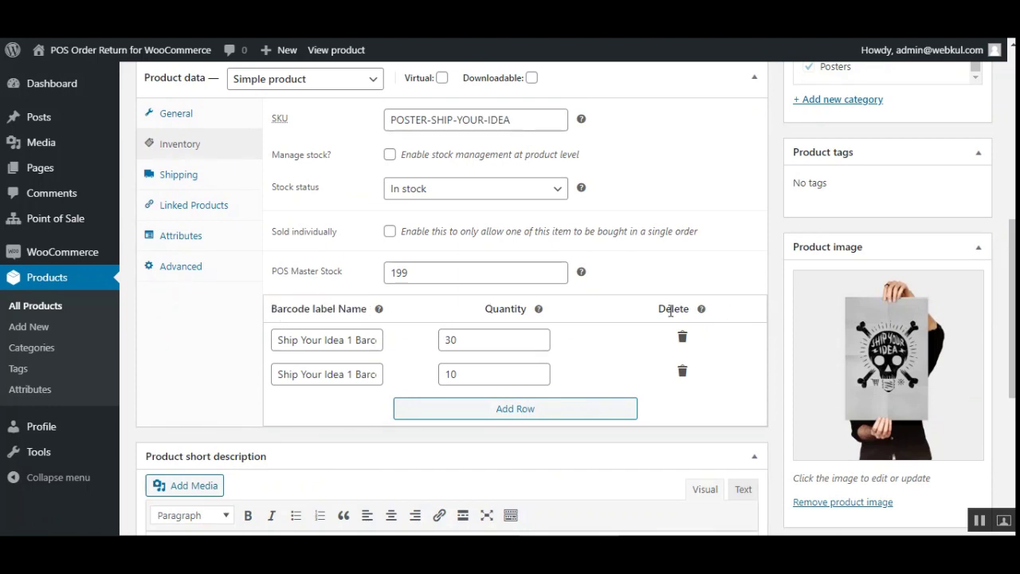
{"action": "double_click", "coordinate": [674, 309]}
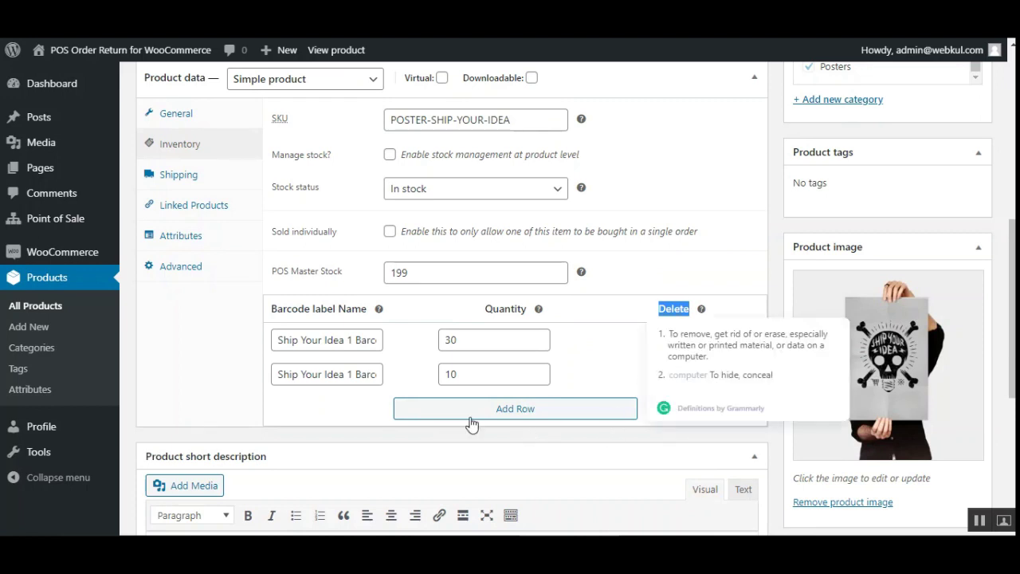
{"action": "left_click", "coordinate": [578, 436]}
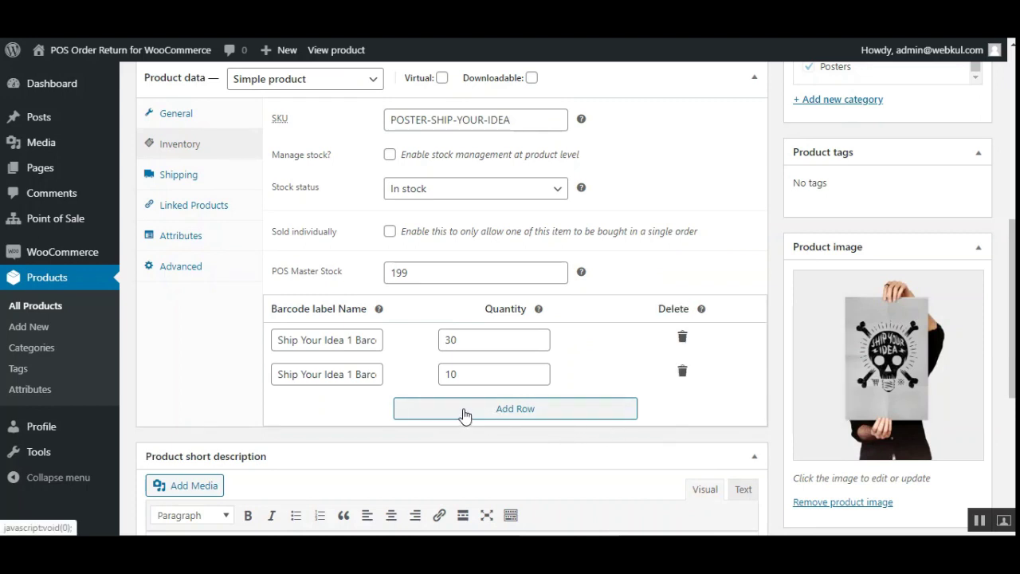
Add a barcode row labelled test2 with a quantity of 74 to the inventory data of Ship Your Idea 1
{"action": "left_click", "coordinate": [511, 415]}
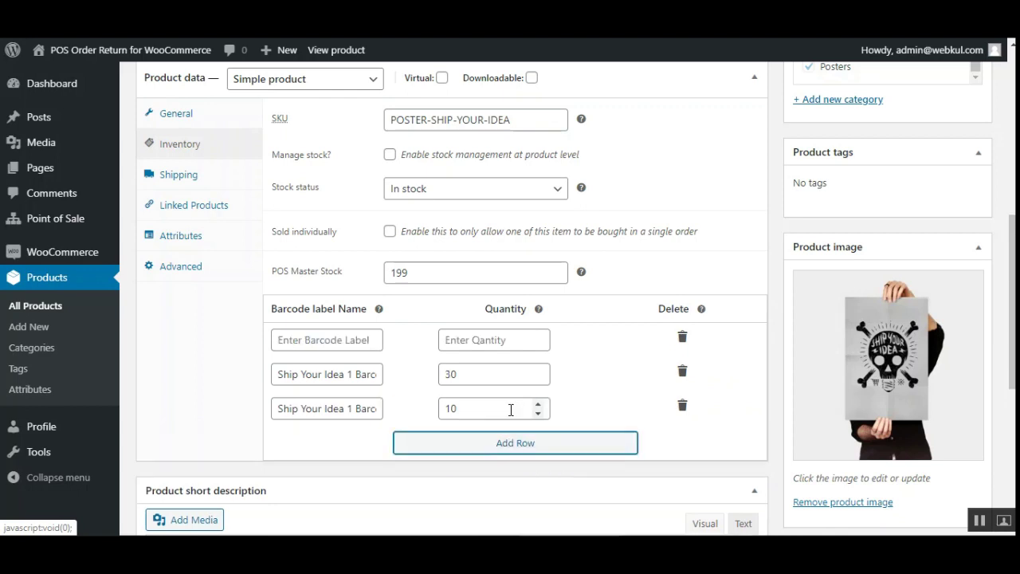
{"action": "left_click", "coordinate": [313, 341]}
{"action": "left_click", "coordinate": [311, 367]}
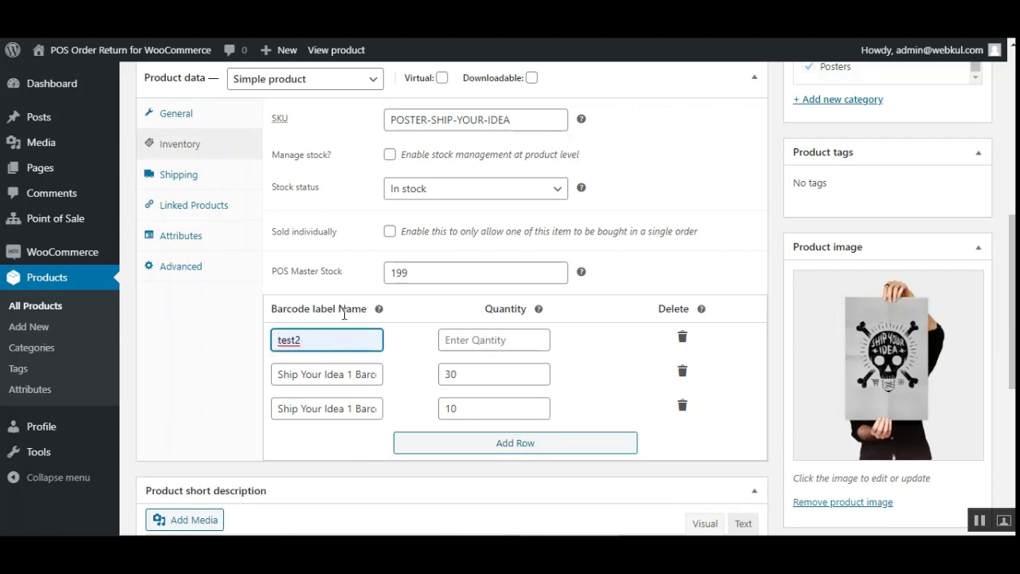
{"action": "left_click", "coordinate": [510, 342]}
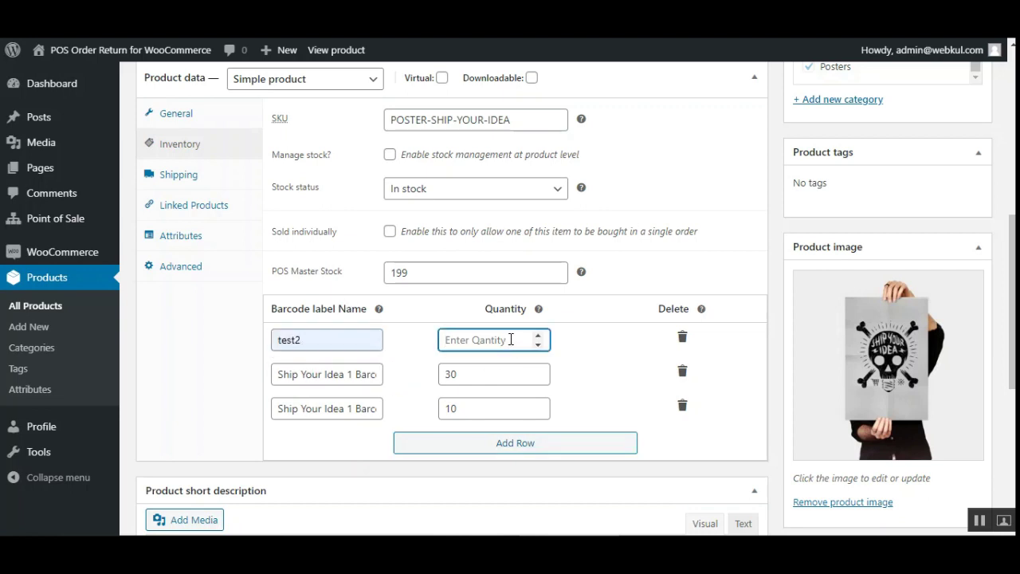
{"action": "type", "text": "74"}
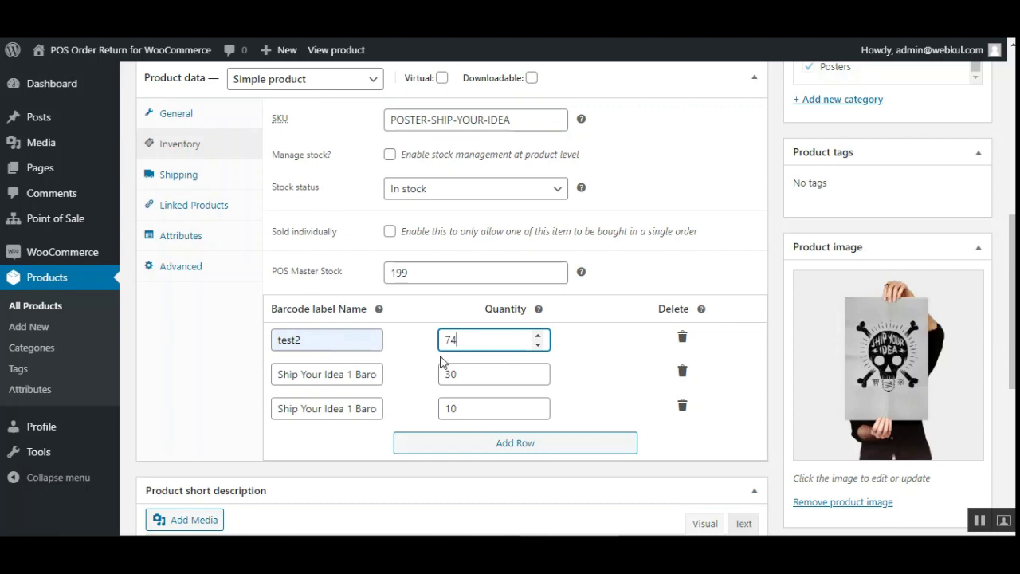
{"action": "left_click_drag", "start_coordinate": [468, 339], "coordinate": [442, 348]}
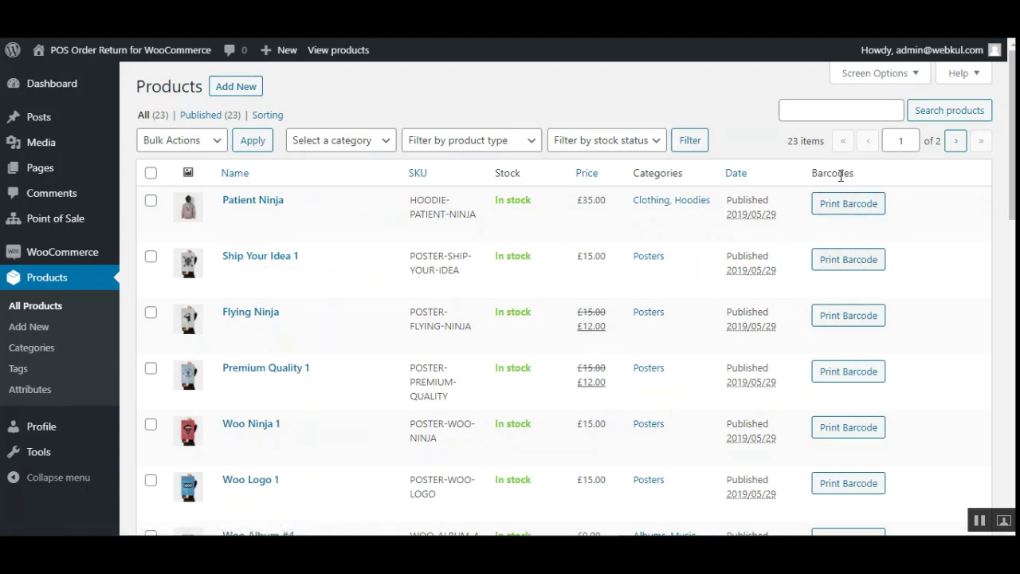
Review the multiple-barcode list of Ship Your Idea 1 and start printing slips for the label "Ship Your Idea 1 Barcode"
{"action": "left_click", "coordinate": [849, 266]}
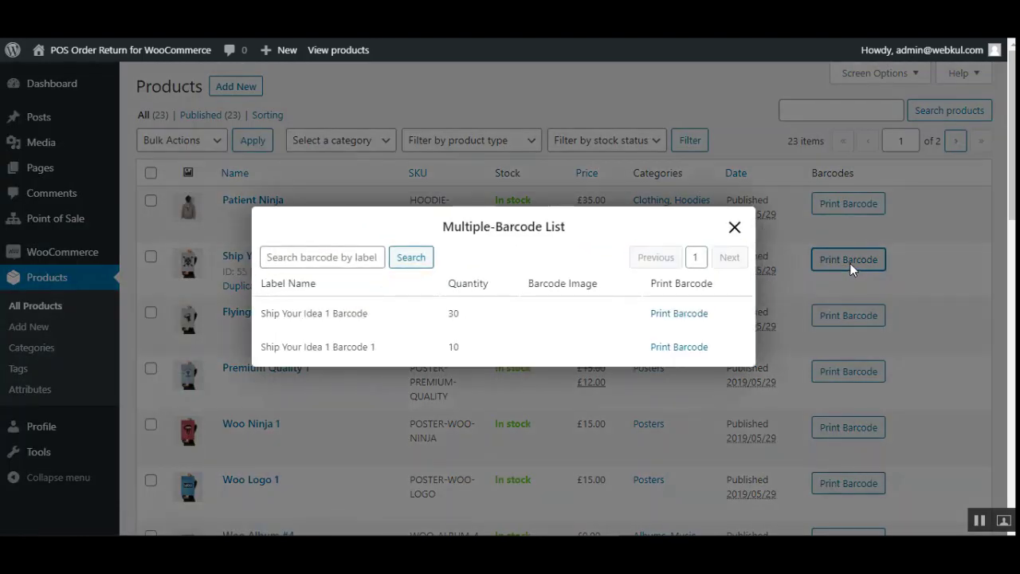
{"action": "left_click_drag", "start_coordinate": [454, 226], "coordinate": [564, 227]}
{"action": "left_click", "coordinate": [564, 227]}
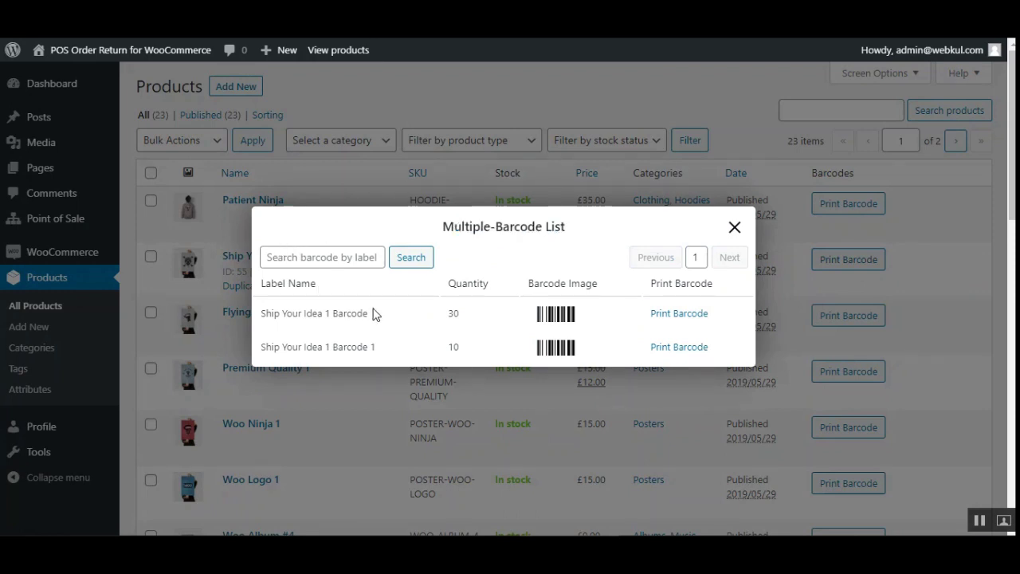
{"action": "left_click", "coordinate": [302, 260]}
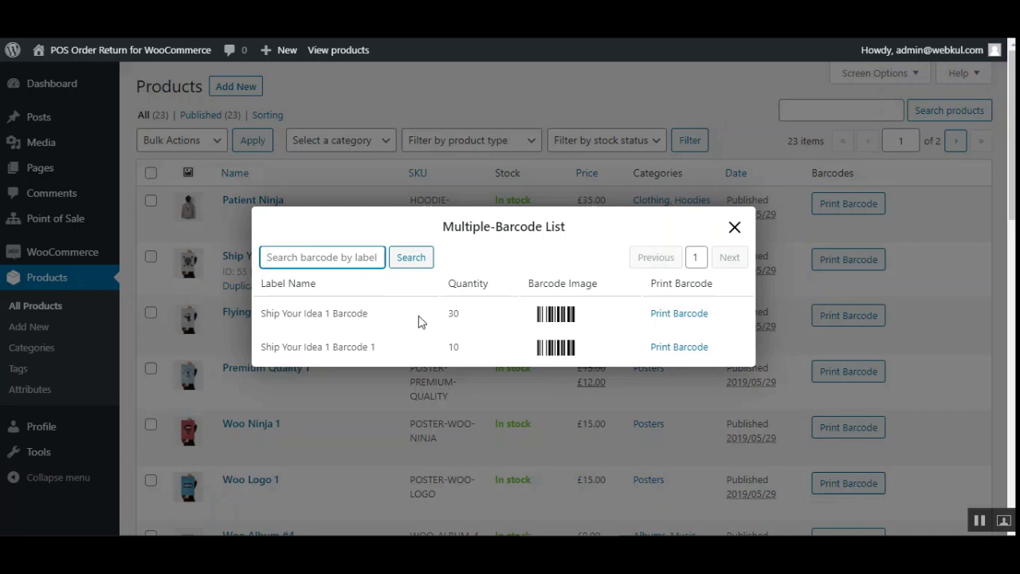
{"action": "left_click_drag", "start_coordinate": [277, 314], "coordinate": [367, 313]}
{"action": "left_click", "coordinate": [319, 348]}
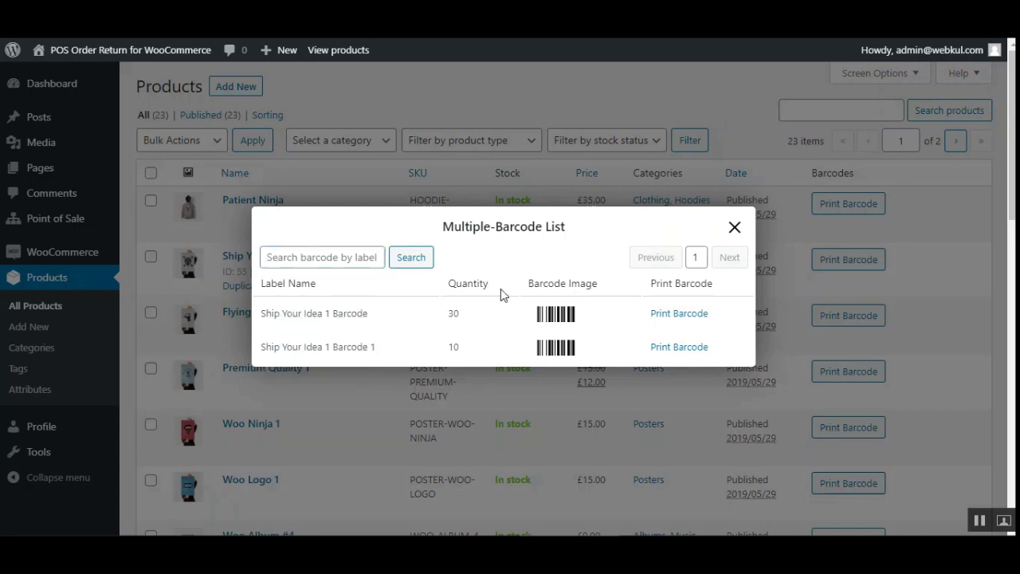
{"action": "left_click", "coordinate": [679, 314]}
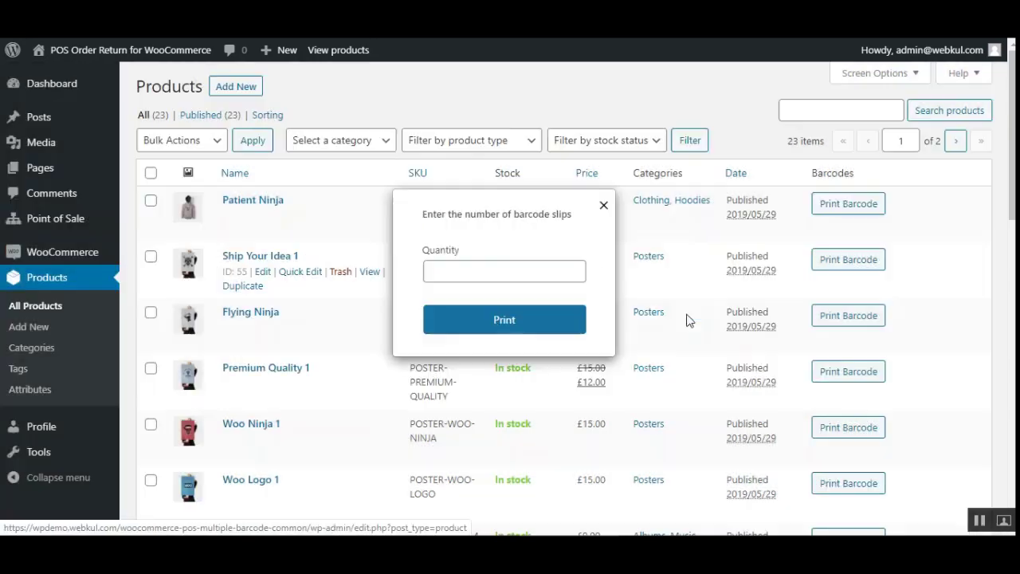
{"action": "left_click", "coordinate": [488, 273]}
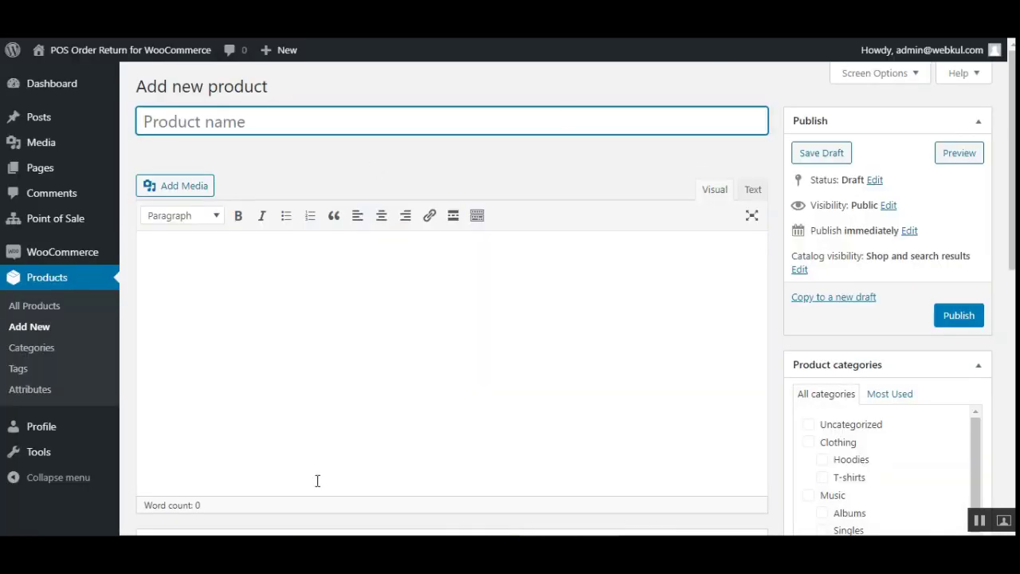
Examine the inventory settings in the product data of the new, still empty product
{"action": "scroll", "coordinate": [333, 466], "scroll_direction": "down", "scroll_amount": 4}
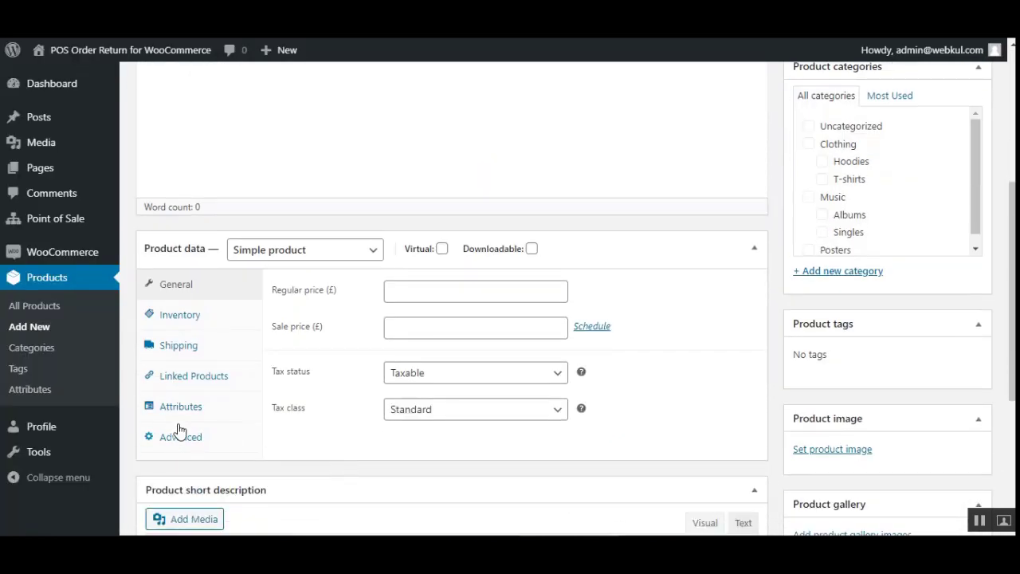
{"action": "left_click", "coordinate": [169, 314]}
{"action": "scroll", "coordinate": [343, 403], "scroll_direction": "down", "scroll_amount": 3}
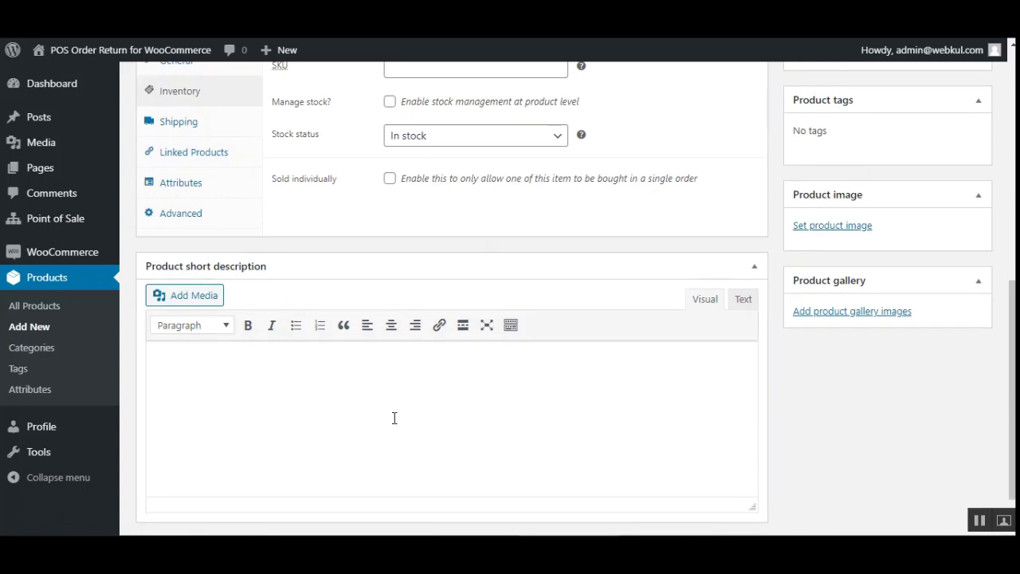
{"action": "scroll", "coordinate": [394, 417], "scroll_direction": "up", "scroll_amount": 3}
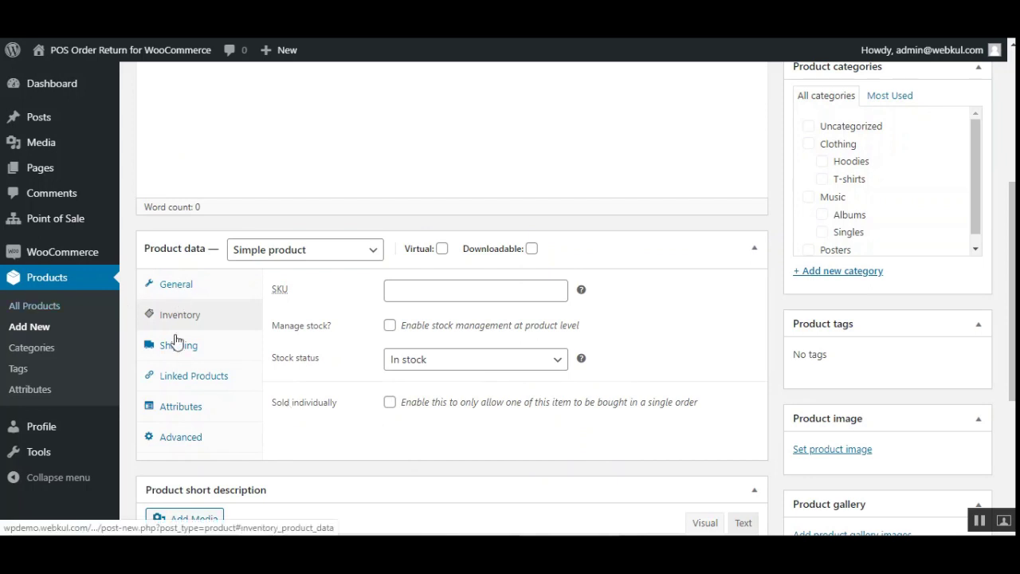
Title and describe the new product as Car, save it as a draft and publish it
{"action": "scroll", "coordinate": [348, 403], "scroll_direction": "up", "scroll_amount": 2}
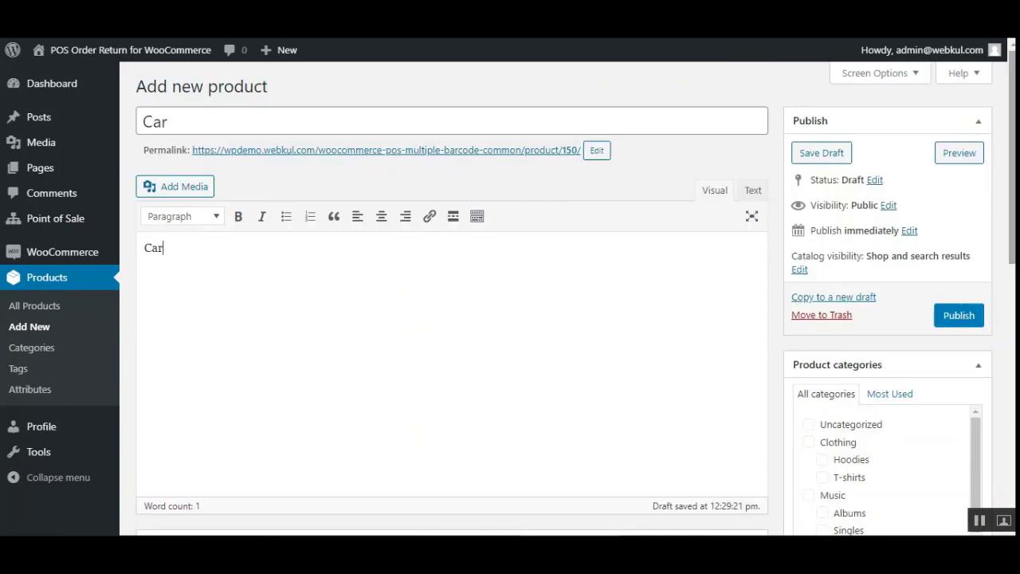
{"action": "scroll", "coordinate": [376, 330], "scroll_direction": "down", "scroll_amount": 2}
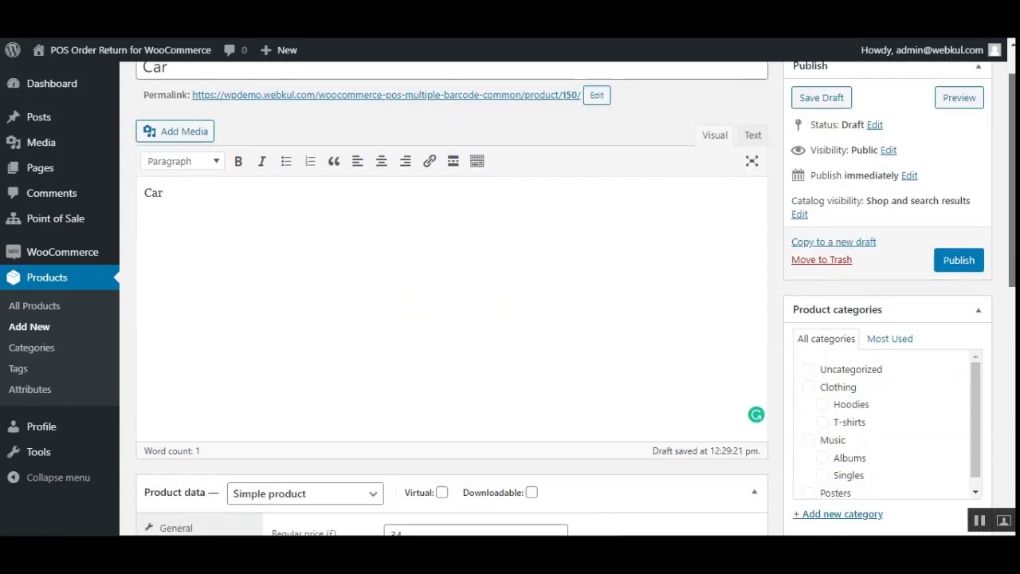
{"action": "scroll", "coordinate": [985, 241], "scroll_direction": "down", "scroll_amount": 5}
{"action": "scroll", "coordinate": [984, 241], "scroll_direction": "up", "scroll_amount": 6}
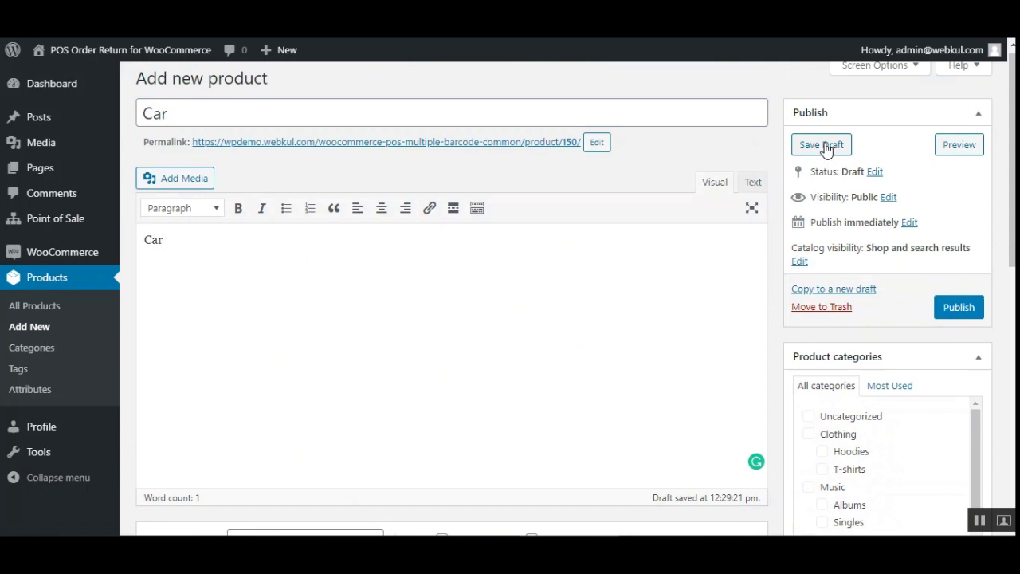
{"action": "left_click", "coordinate": [826, 146]}
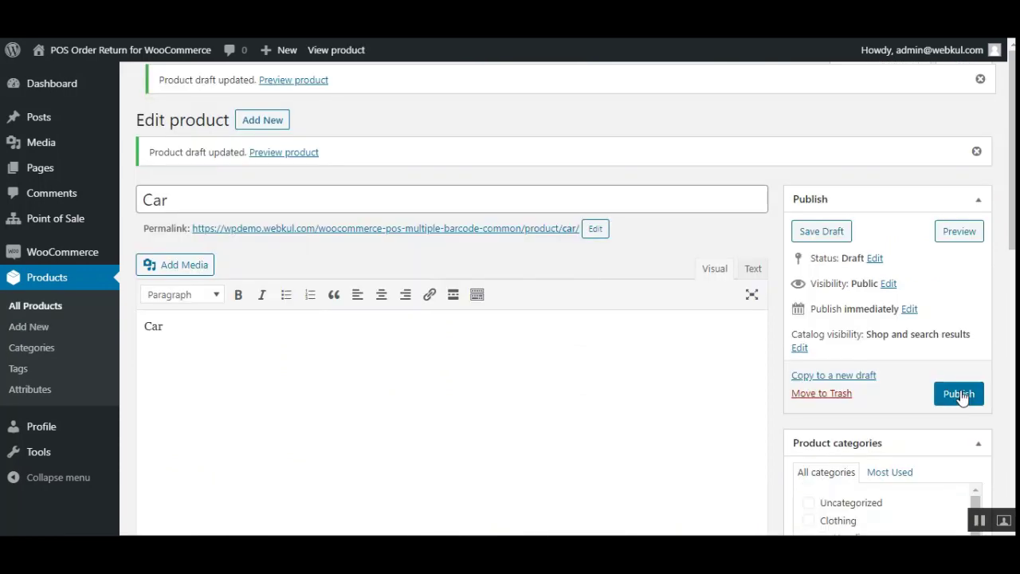
{"action": "left_click", "coordinate": [960, 396]}
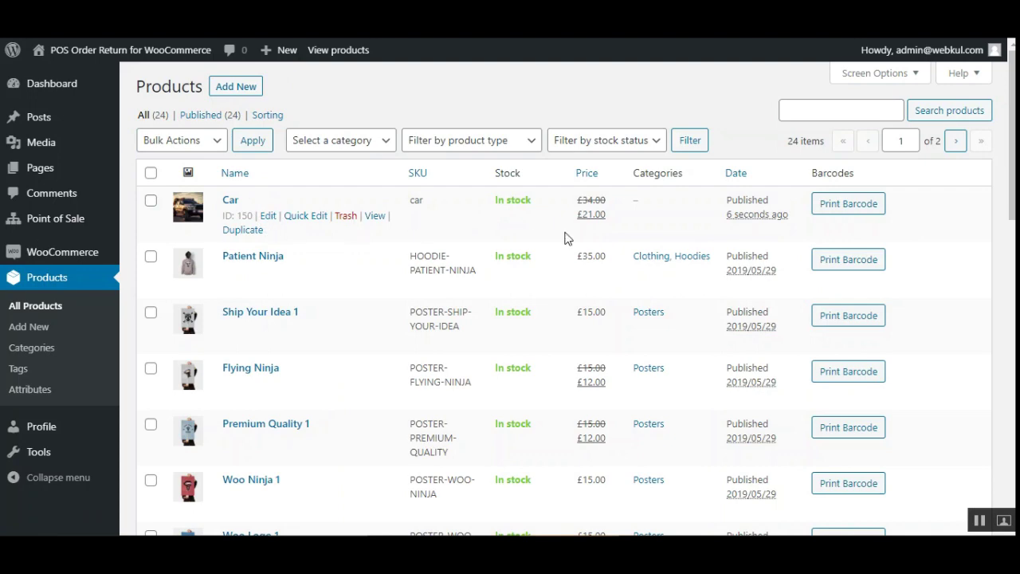
Check the multiple-barcode list of the product Car in the products list and close it
{"action": "left_click", "coordinate": [830, 205]}
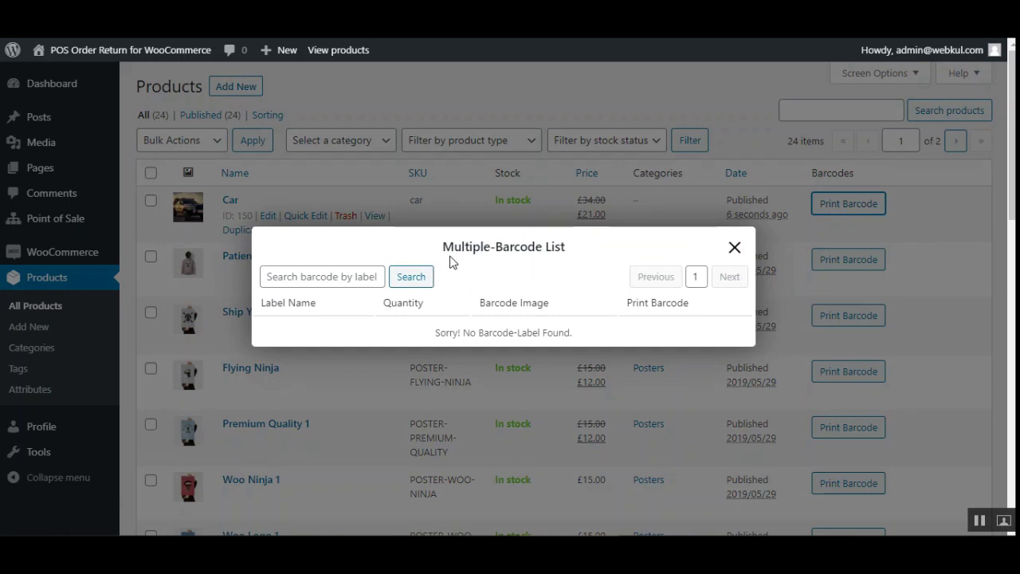
{"action": "left_click_drag", "start_coordinate": [453, 246], "coordinate": [569, 248]}
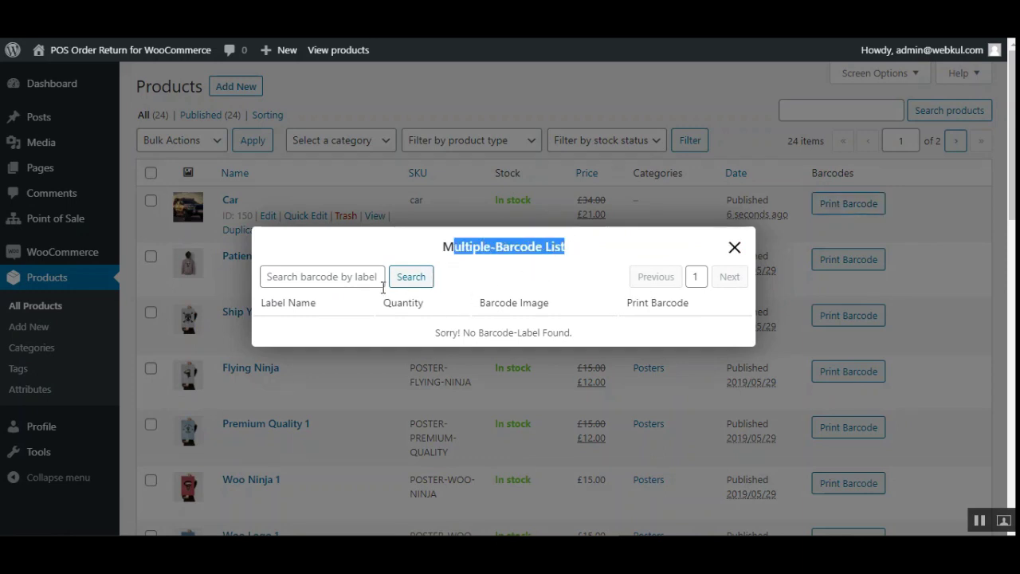
{"action": "left_click", "coordinate": [734, 249]}
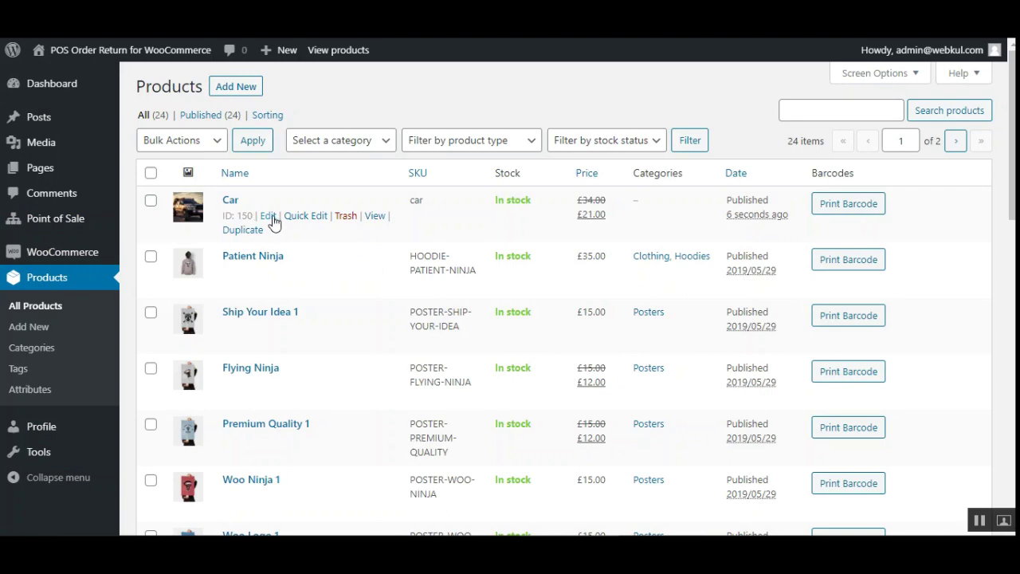
Open the product Car for editing and examine the barcode label, quantity and delete columns in its inventory data
{"action": "left_click", "coordinate": [271, 216]}
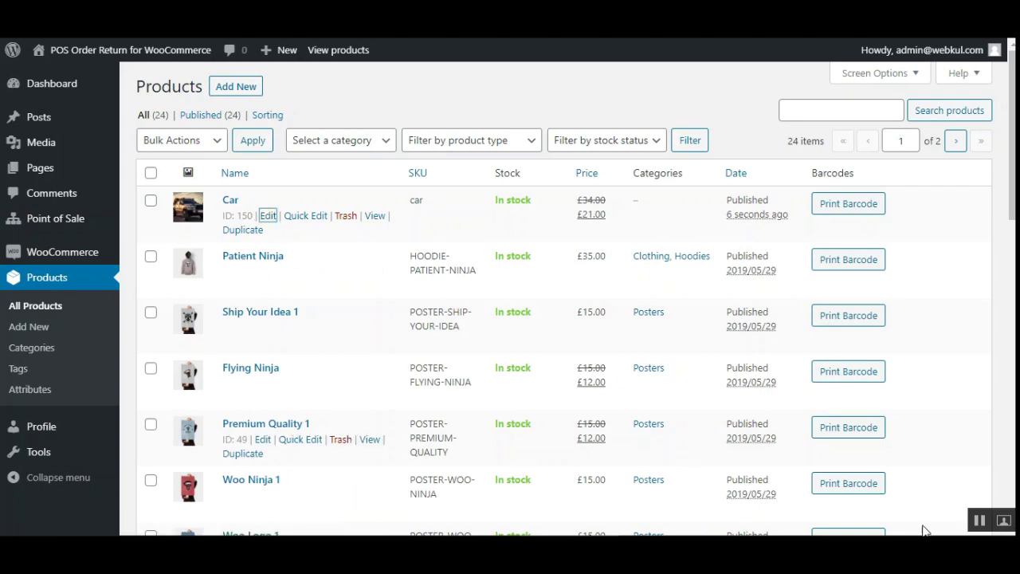
{"action": "scroll", "coordinate": [526, 385], "scroll_direction": "down", "scroll_amount": 3}
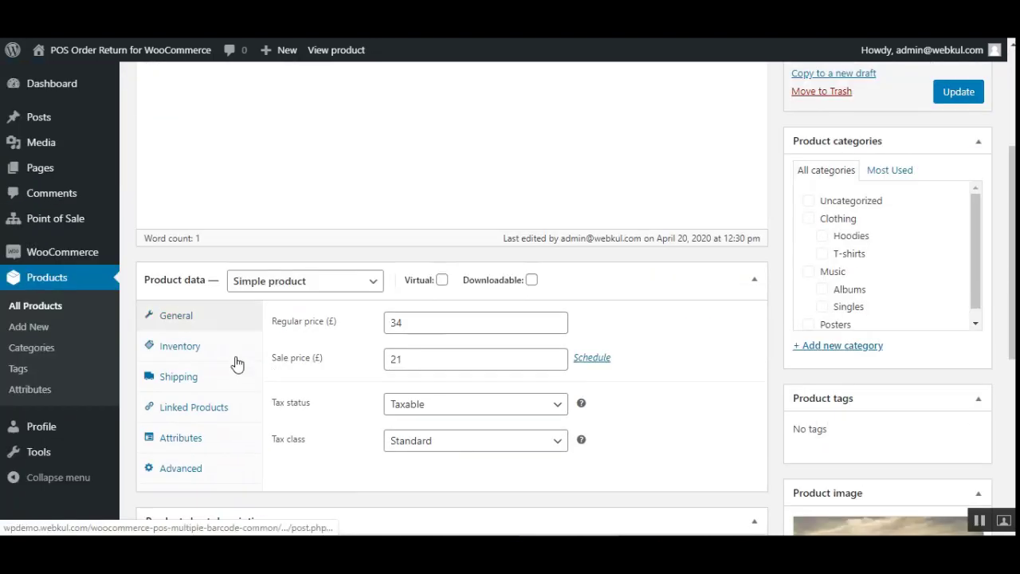
{"action": "scroll", "coordinate": [209, 353], "scroll_direction": "down", "scroll_amount": 5}
{"action": "scroll", "coordinate": [584, 364], "scroll_direction": "up", "scroll_amount": 1}
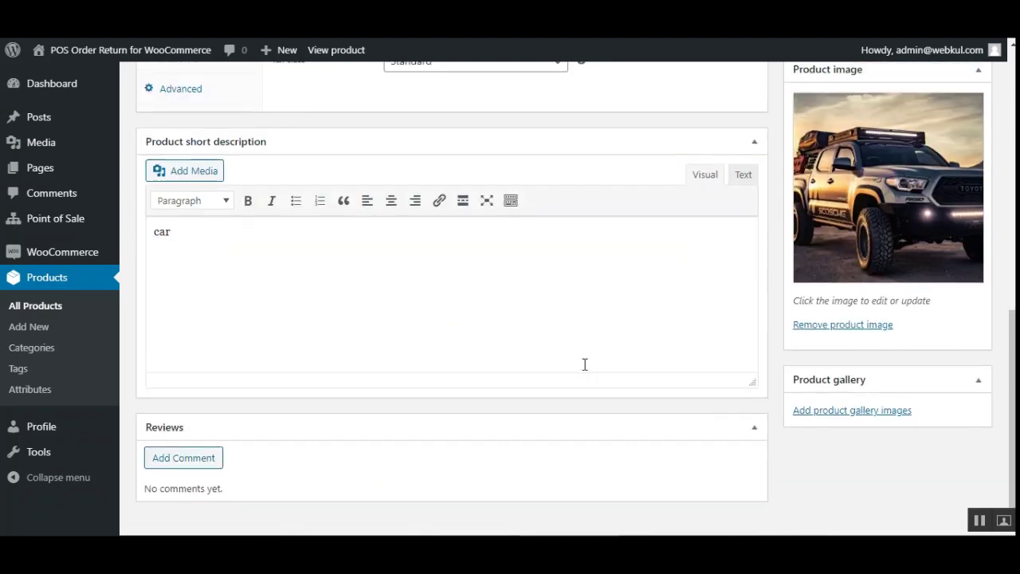
{"action": "scroll", "coordinate": [584, 364], "scroll_direction": "down", "scroll_amount": 1}
{"action": "scroll", "coordinate": [583, 365], "scroll_direction": "up", "scroll_amount": 1}
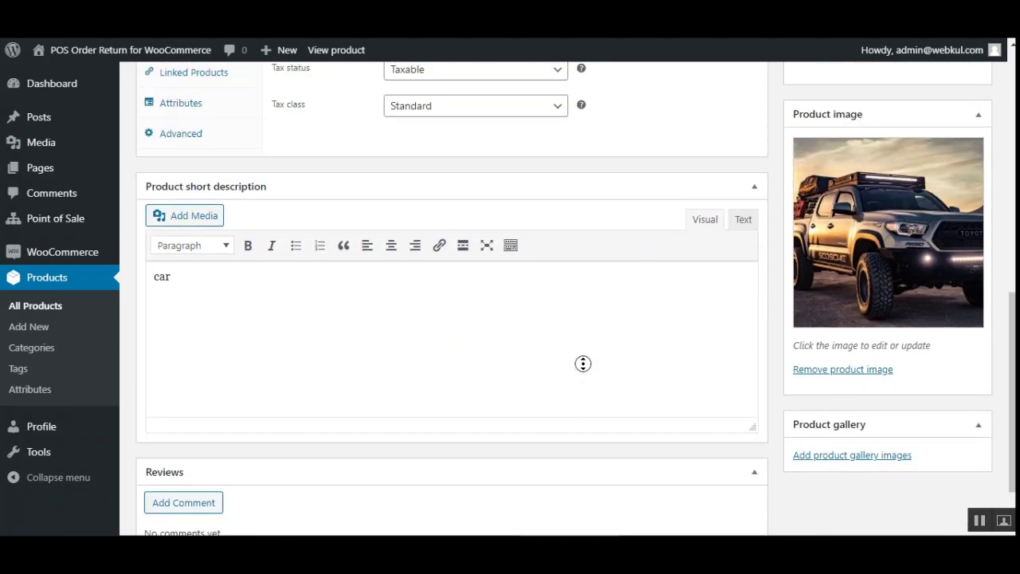
{"action": "scroll", "coordinate": [569, 364], "scroll_direction": "up", "scroll_amount": 3}
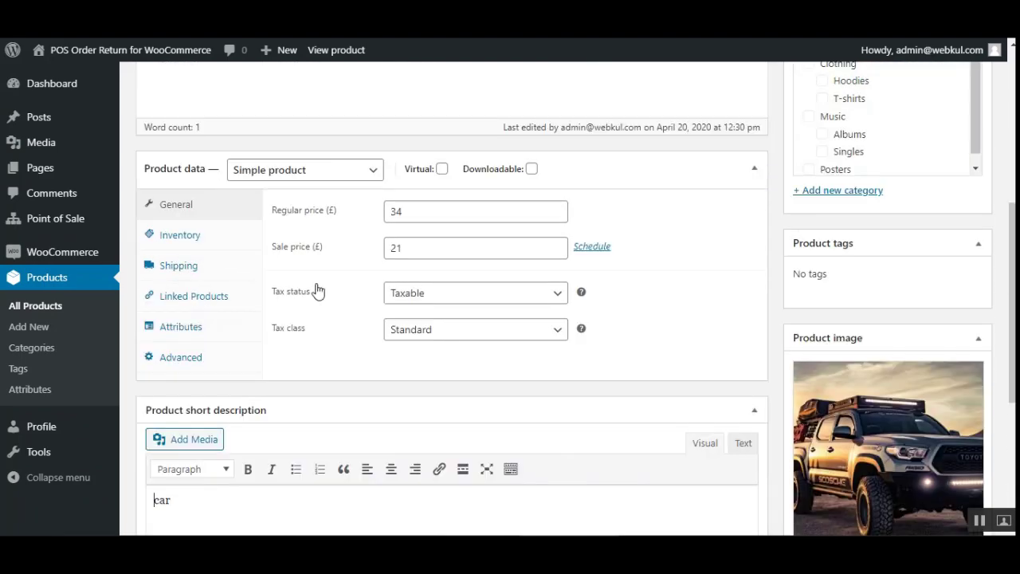
{"action": "left_click", "coordinate": [174, 235]}
{"action": "left_click_drag", "start_coordinate": [286, 399], "coordinate": [378, 401]}
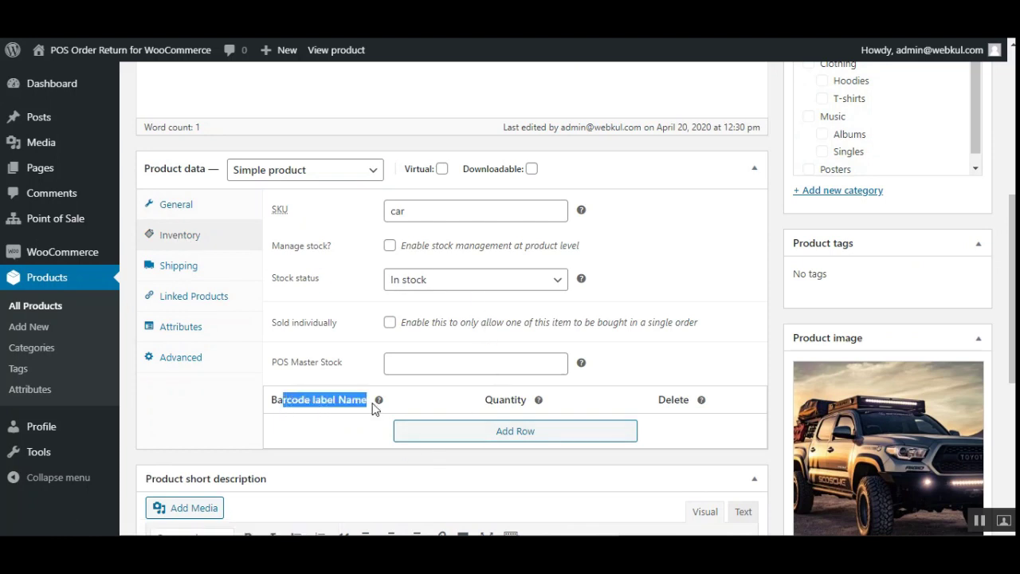
{"action": "left_click_drag", "start_coordinate": [511, 399], "coordinate": [515, 399]}
{"action": "double_click", "coordinate": [670, 399]}
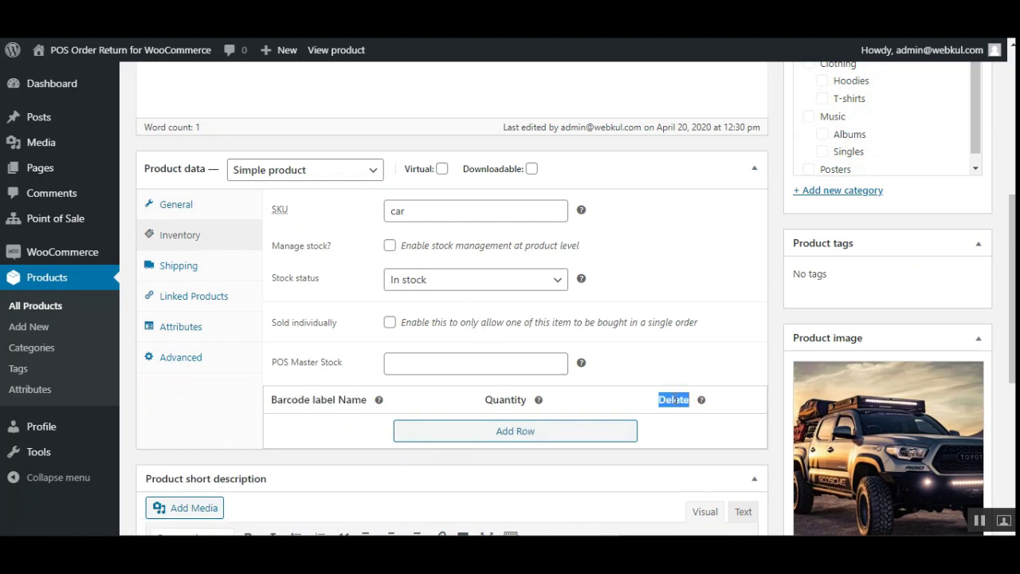
Add a barcode row labelled car 1 with a quantity of 12 to the inventory data of Car
{"action": "left_click", "coordinate": [529, 438]}
{"action": "left_click", "coordinate": [355, 432]}
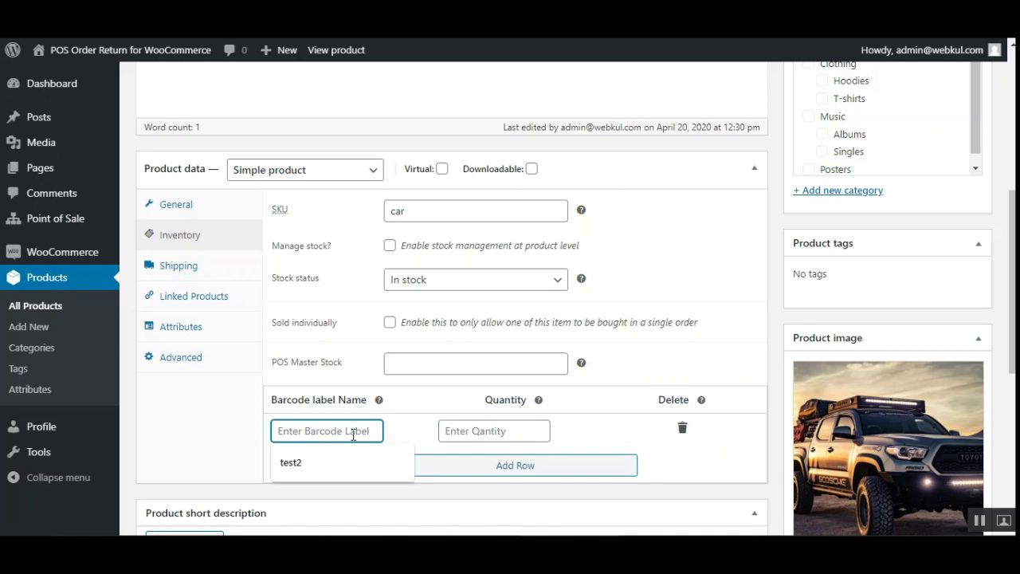
{"action": "type", "text": "car 1"}
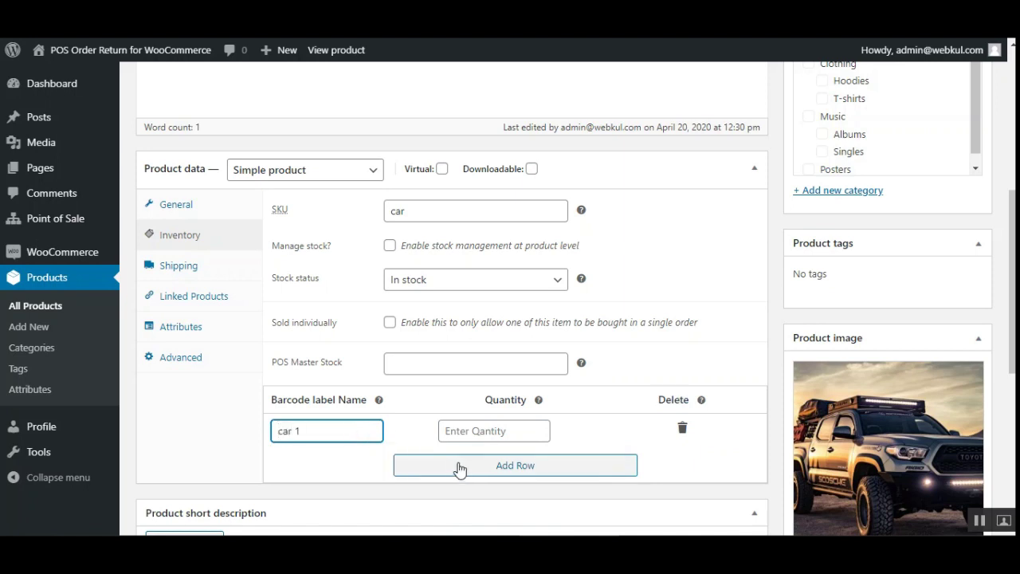
{"action": "left_click", "coordinate": [450, 430]}
{"action": "type", "text": "12"}
Add a second barcode row labelled car 2 with a quantity of 32 and update the product Car
{"action": "left_click", "coordinate": [430, 473]}
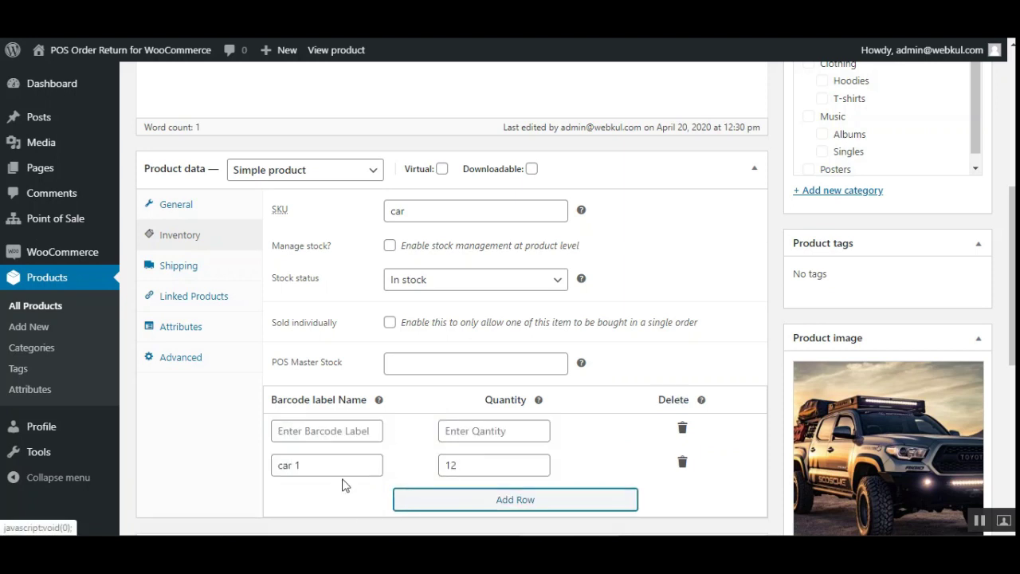
{"action": "left_click", "coordinate": [284, 430]}
{"action": "type", "text": "carv"}
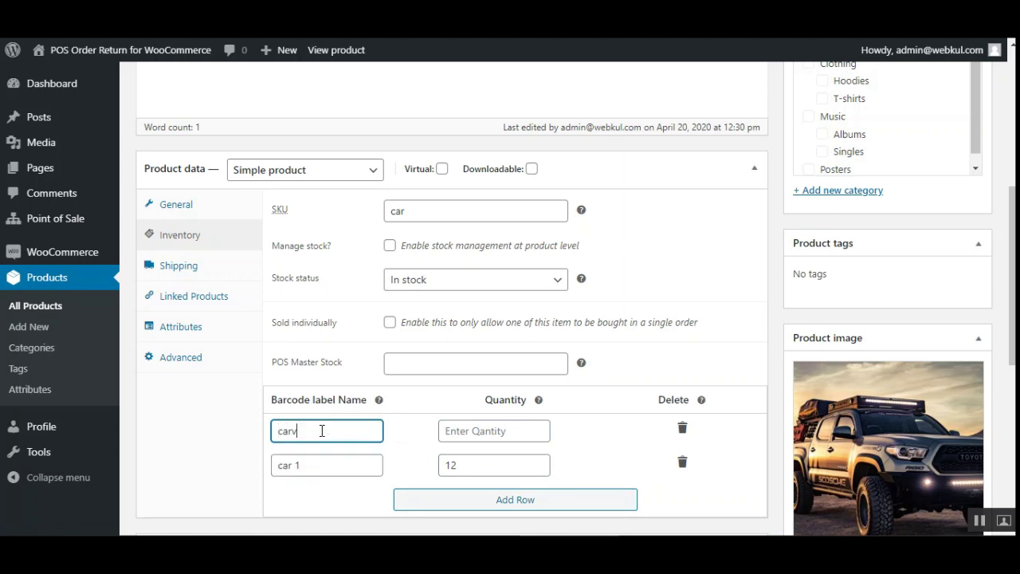
{"action": "type", "text": "2 2"}
{"action": "left_click", "coordinate": [462, 427]}
{"action": "type", "text": "3"}
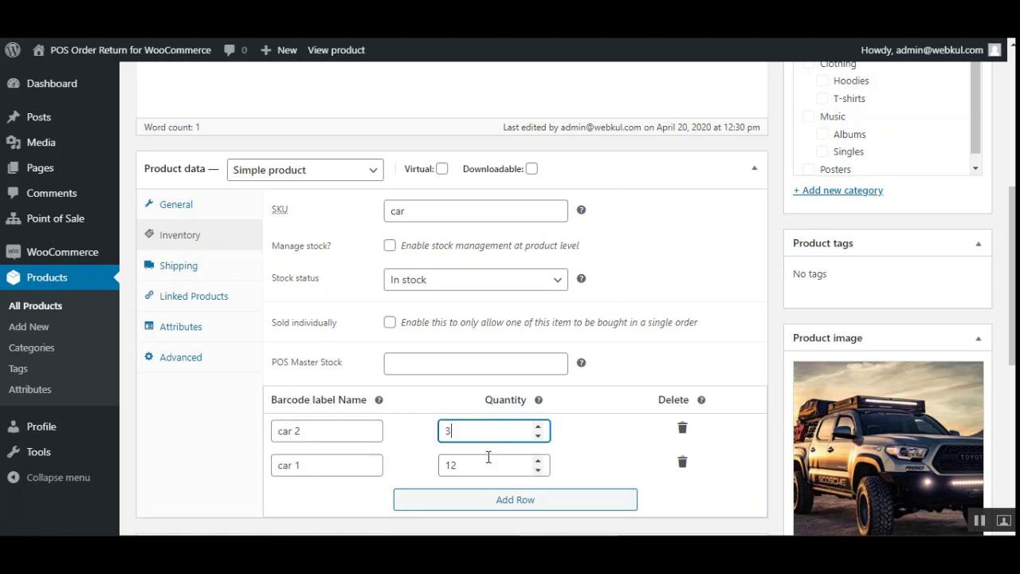
{"action": "scroll", "coordinate": [867, 142], "scroll_direction": "up", "scroll_amount": 5}
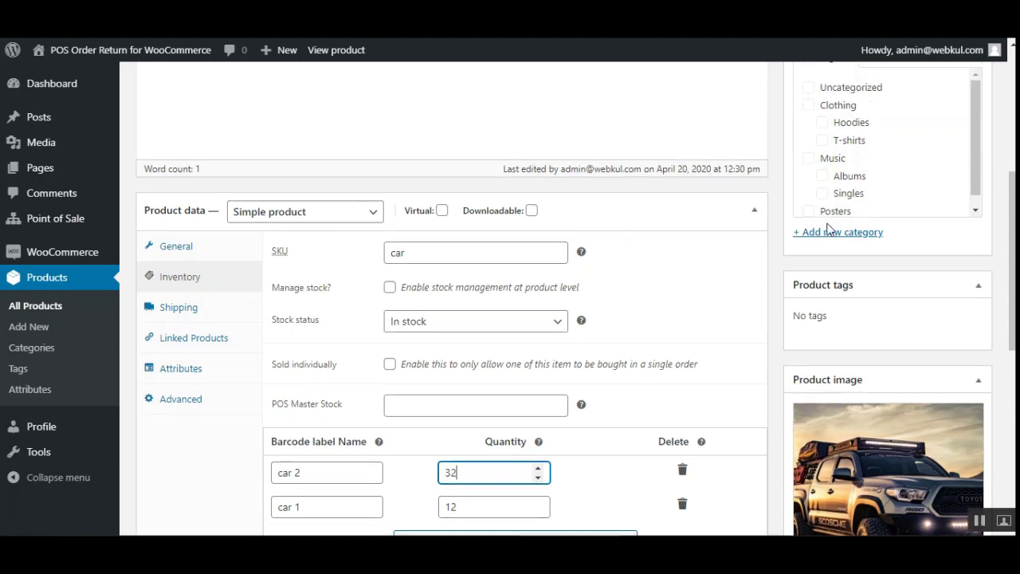
{"action": "left_click", "coordinate": [958, 163]}
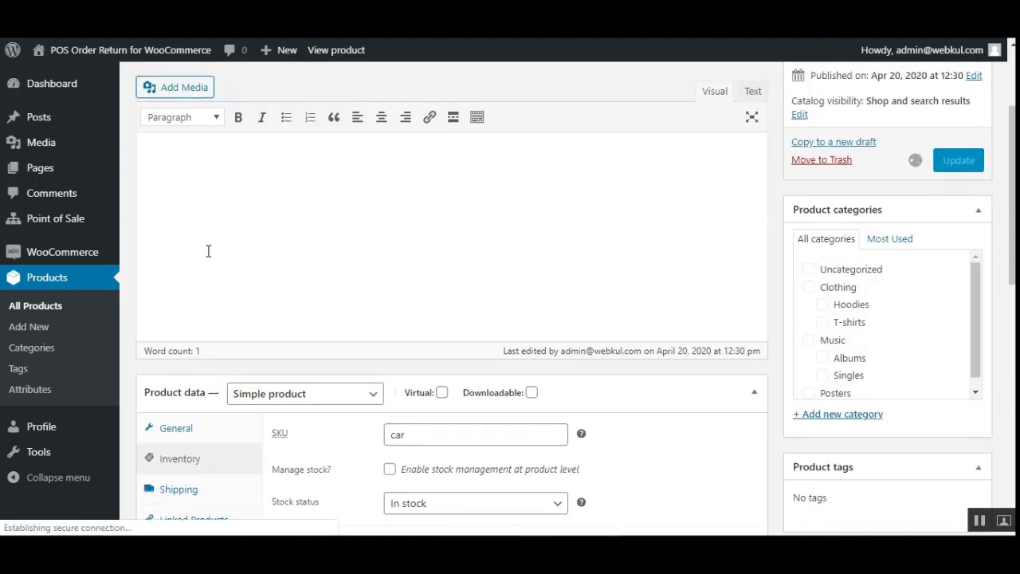
Open the list of all products in a new browser tab and bring up the barcode list of Car
{"action": "right_click", "coordinate": [46, 311]}
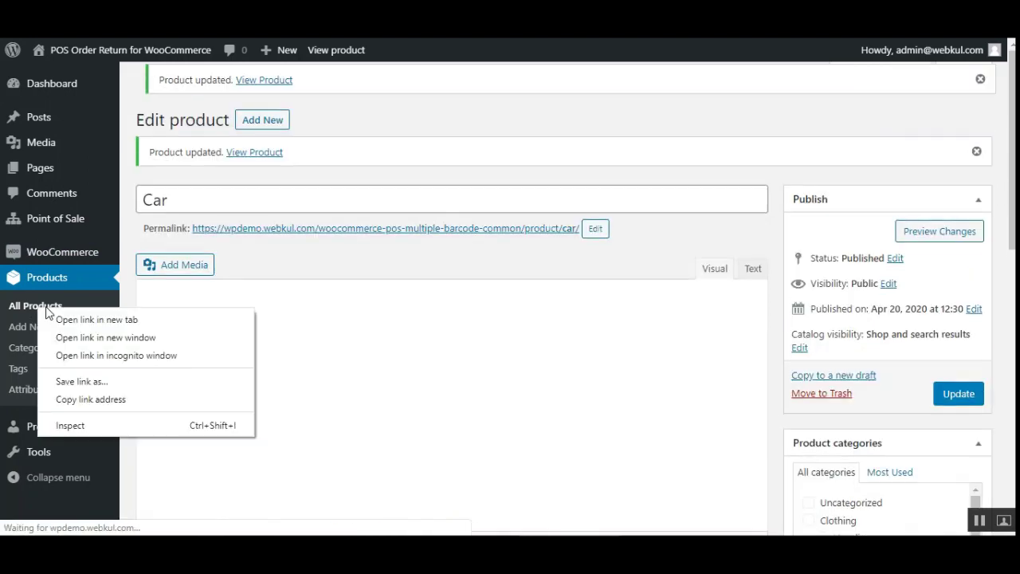
{"action": "left_click", "coordinate": [81, 319]}
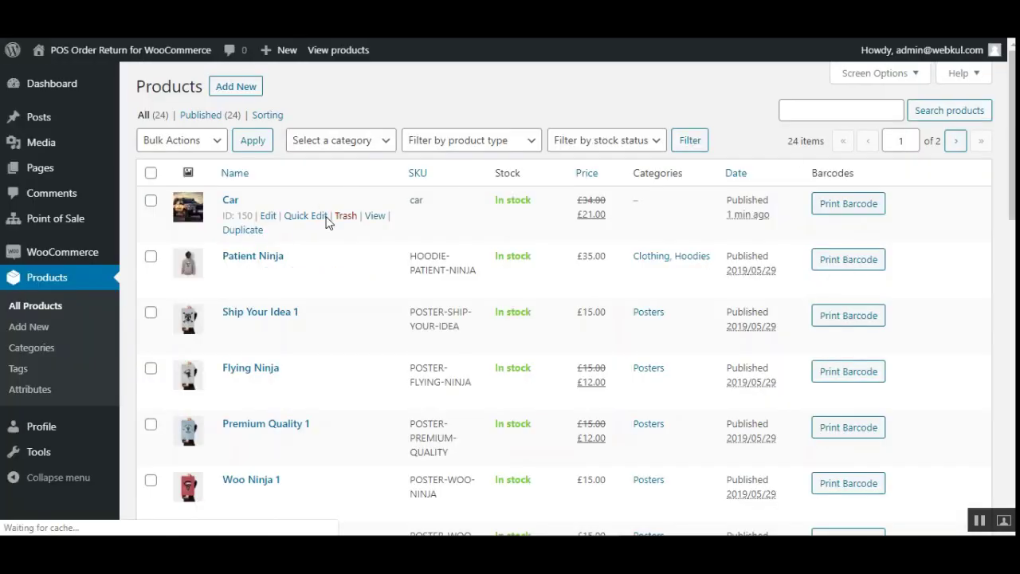
{"action": "left_click", "coordinate": [853, 203]}
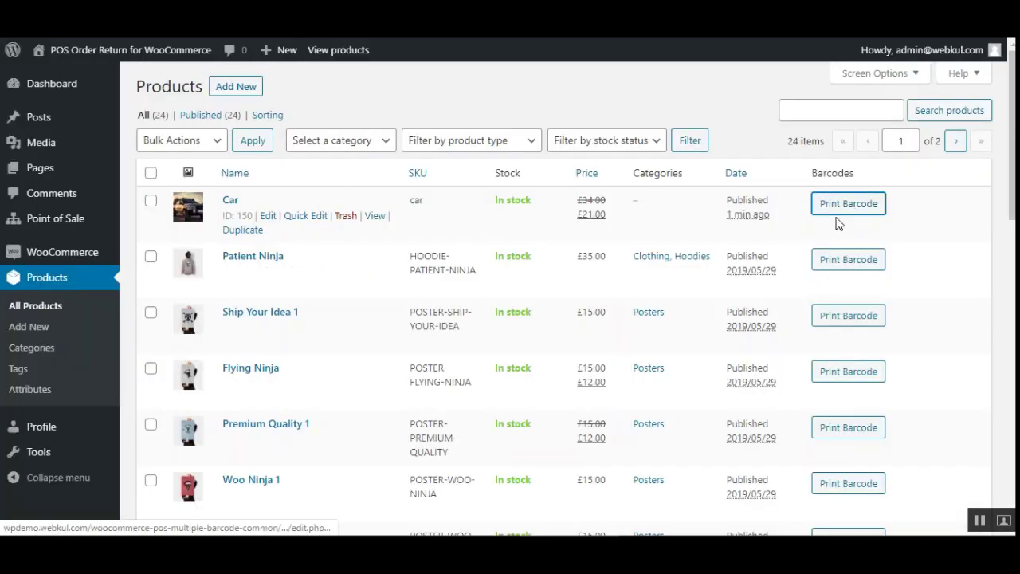